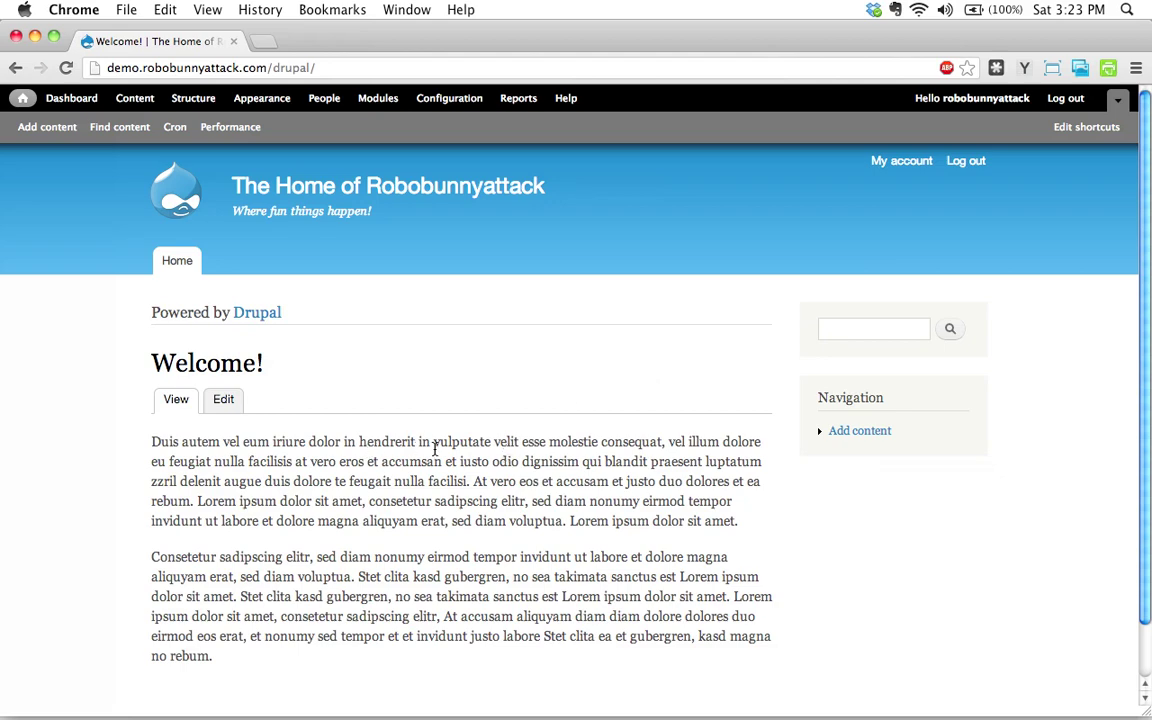
Step: Go to Structure > Blocks to list the Bartik theme's blocks by region
click(193, 98)
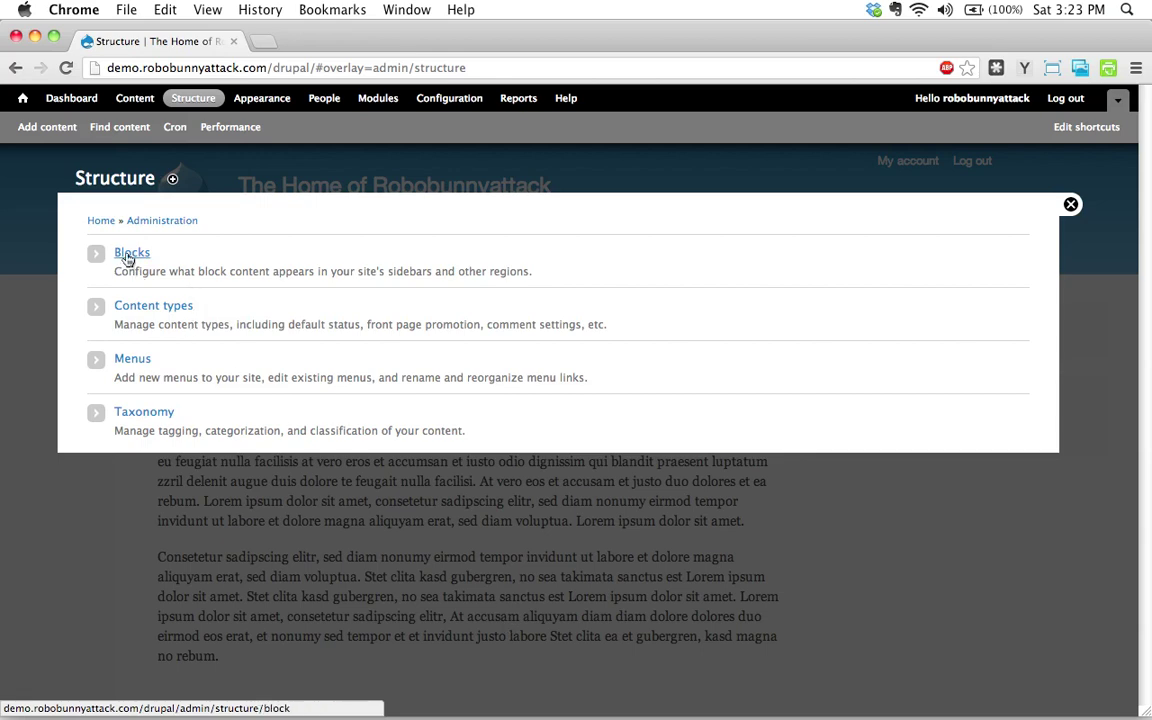
click(129, 256)
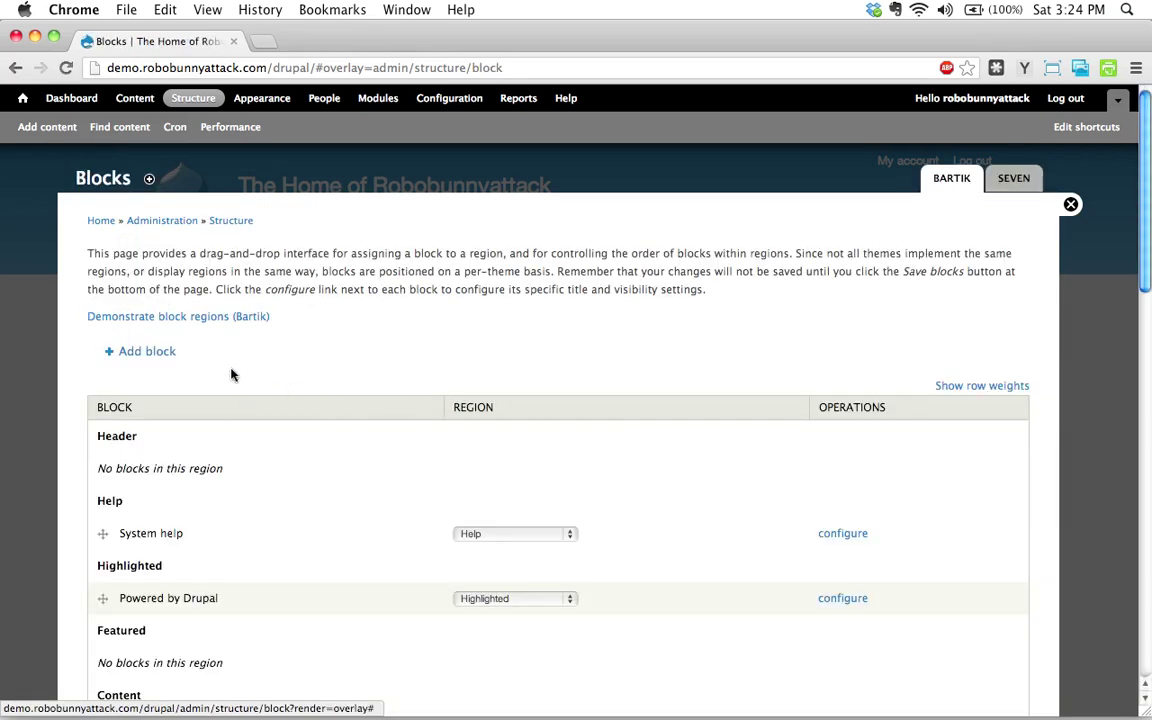
Step: Start a new custom block titled 'My First Block'
click(147, 352)
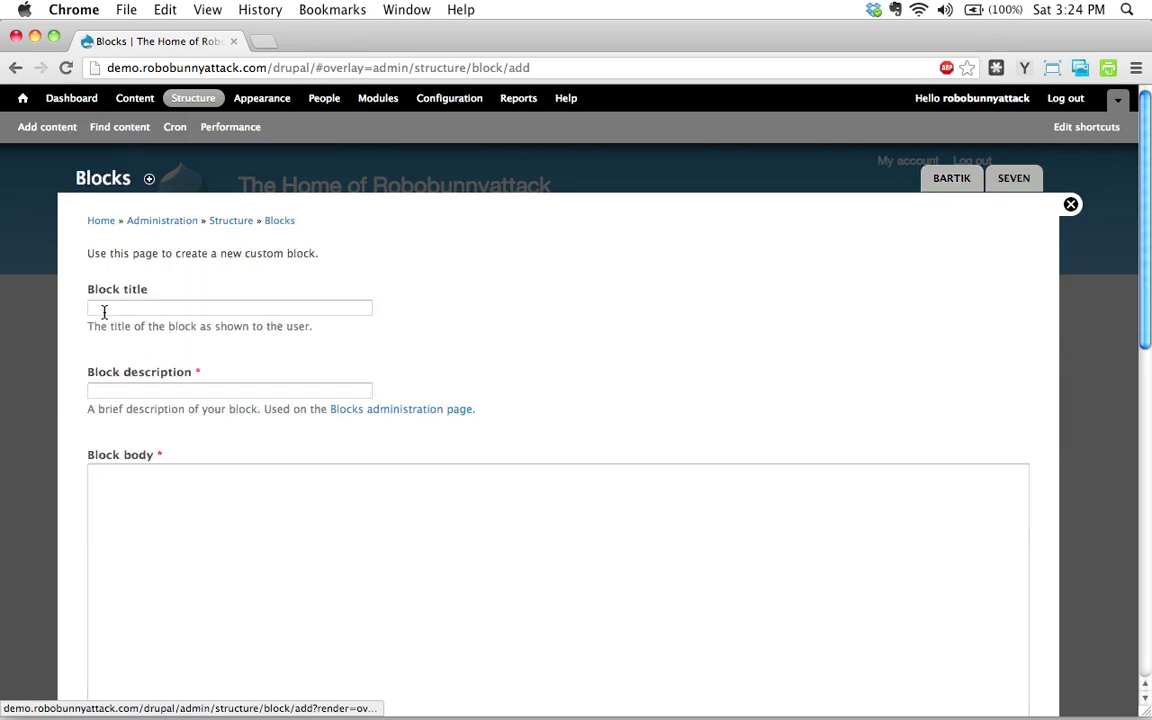
click(118, 309)
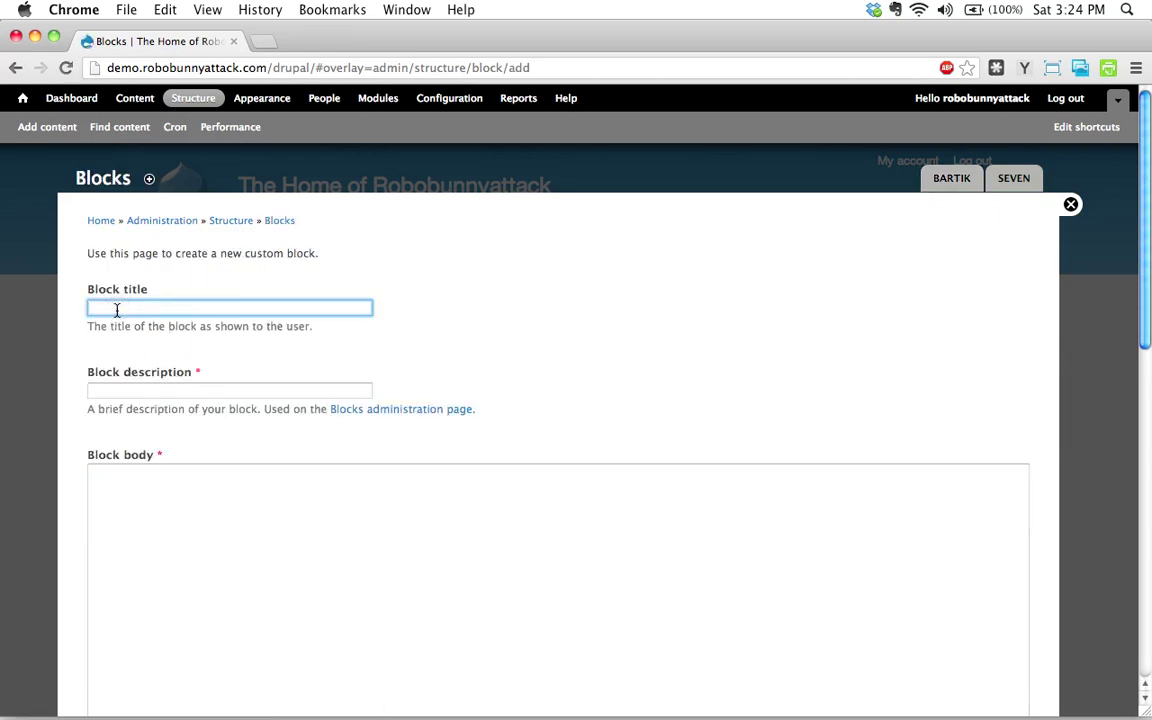
text(My First Block)
Step: Enter 'My First Block Description' as the block description
click(110, 390)
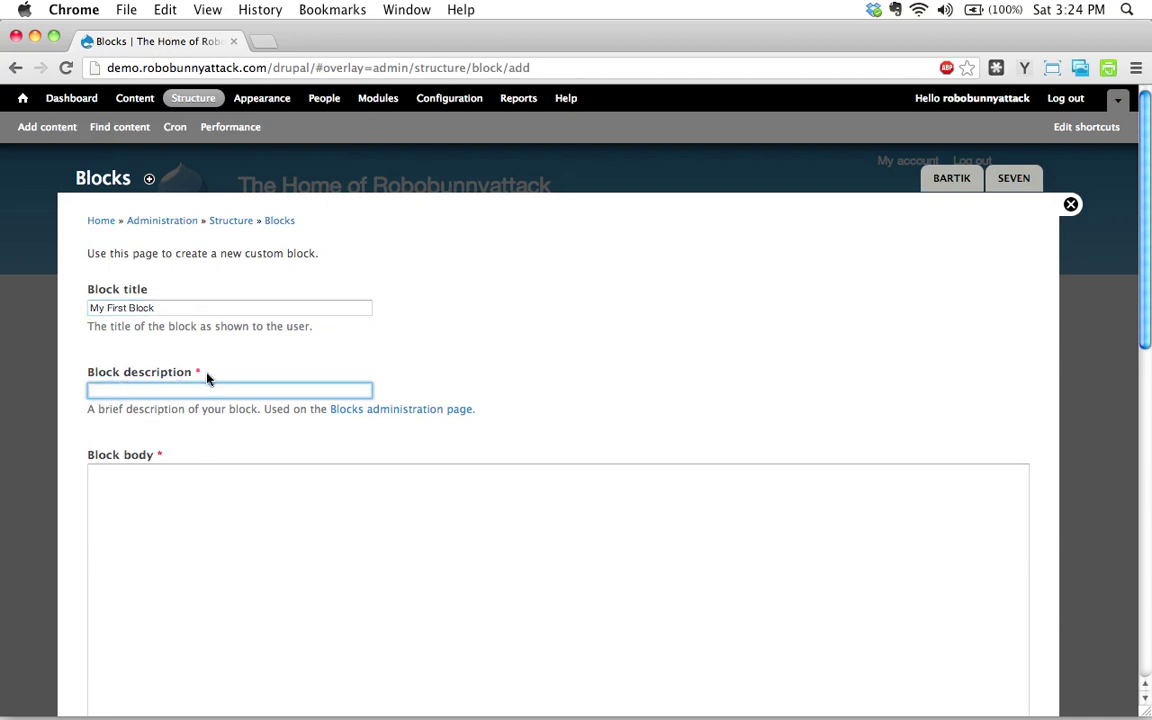
click(158, 307)
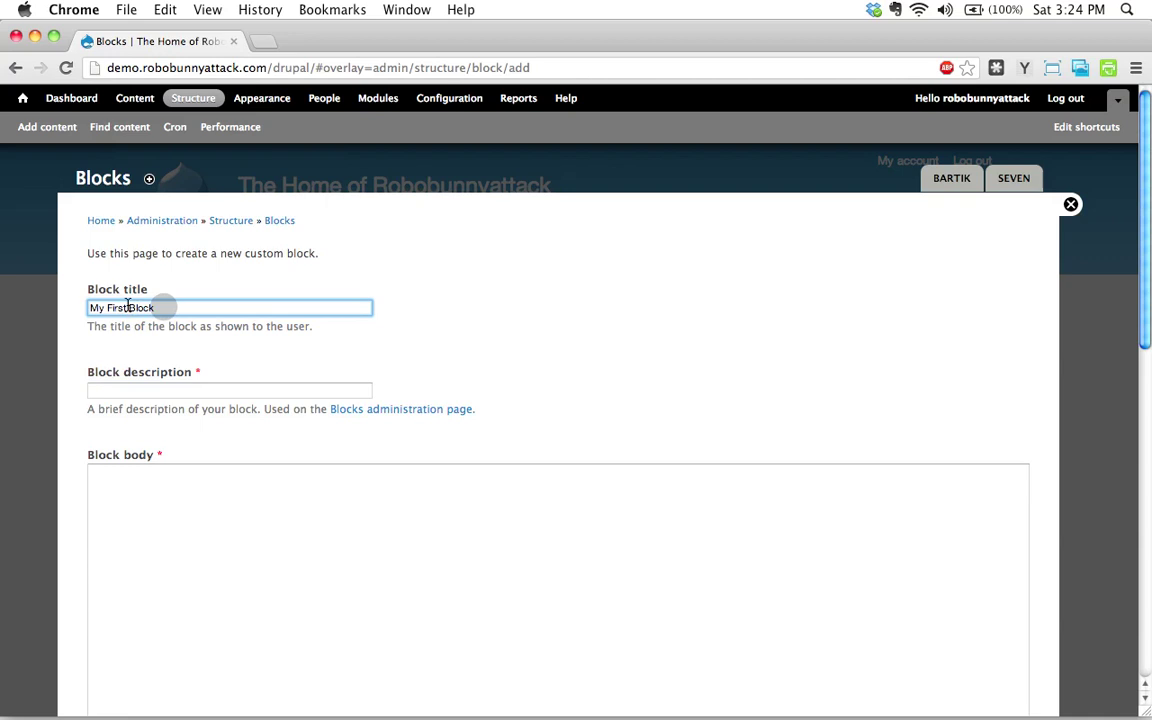
click(197, 374)
click(199, 393)
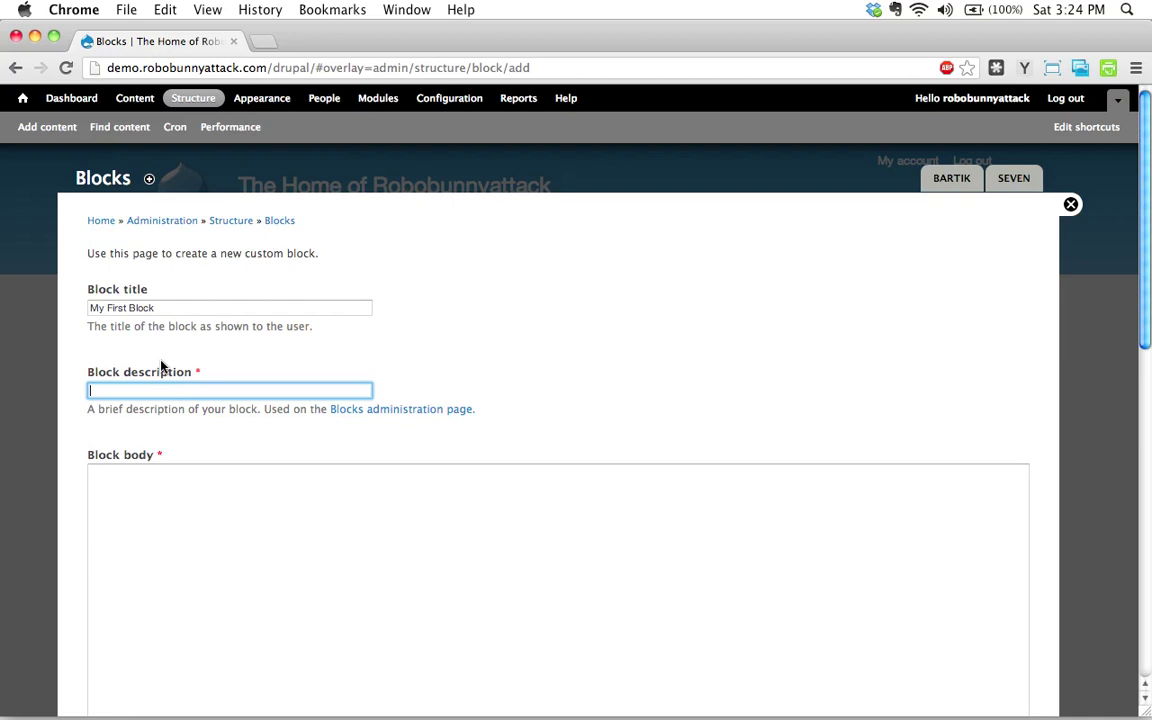
click(159, 308)
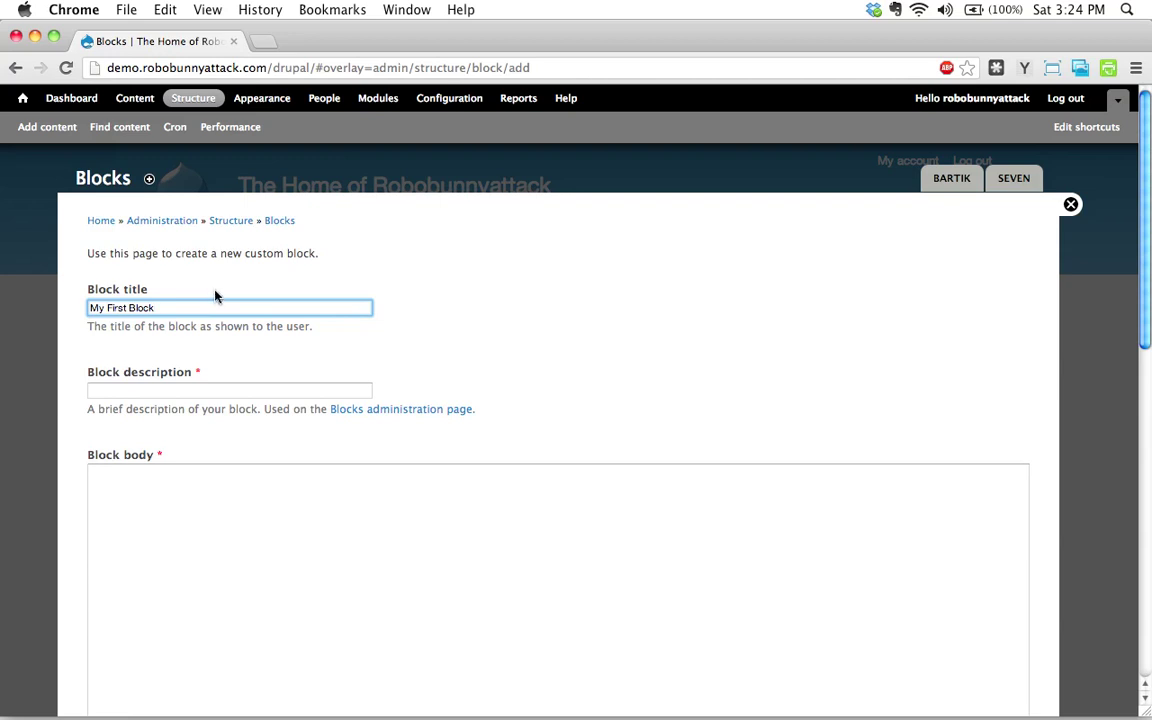
click(160, 389)
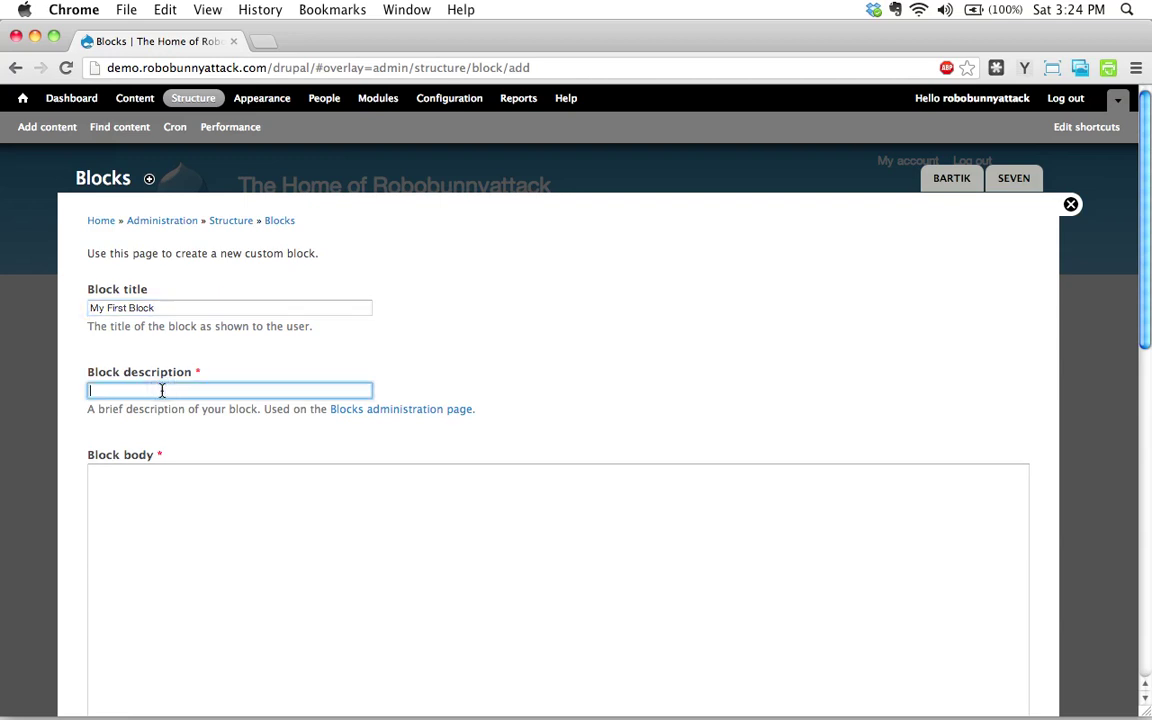
text(A)
key(BackSpace)
text(My First Block Description)
Step: Extend the block title to 'My First Block Title', keeping the description unchanged
click(175, 310)
text(Title)
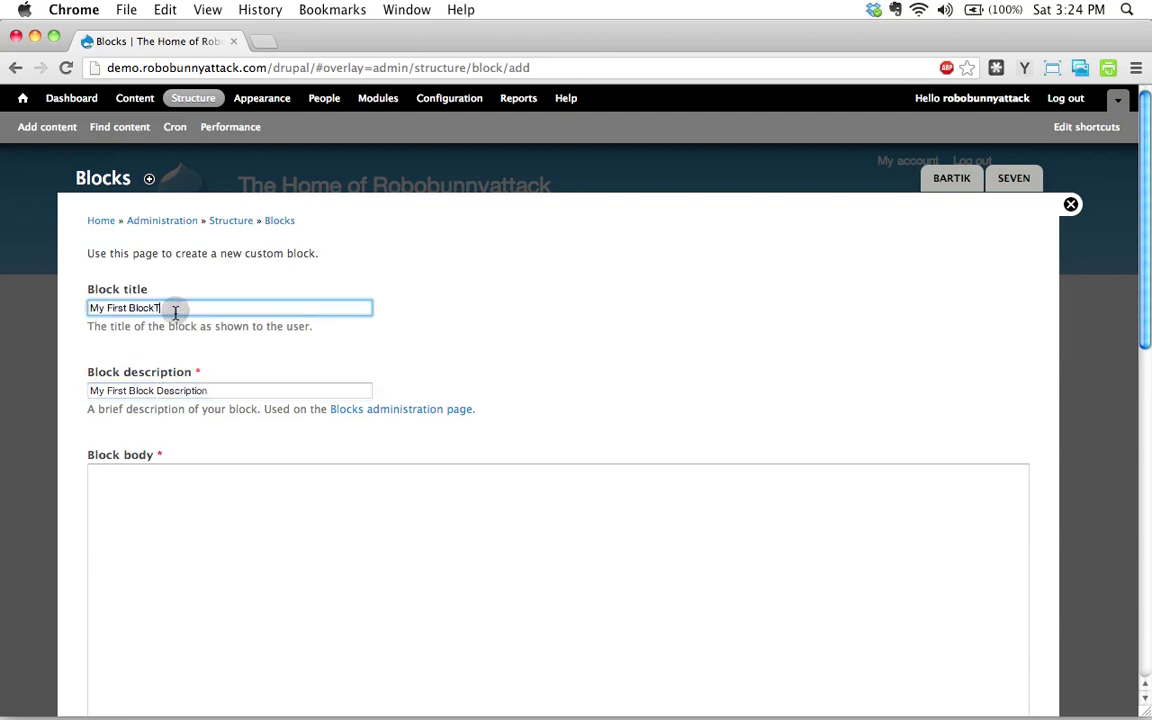
click(218, 390)
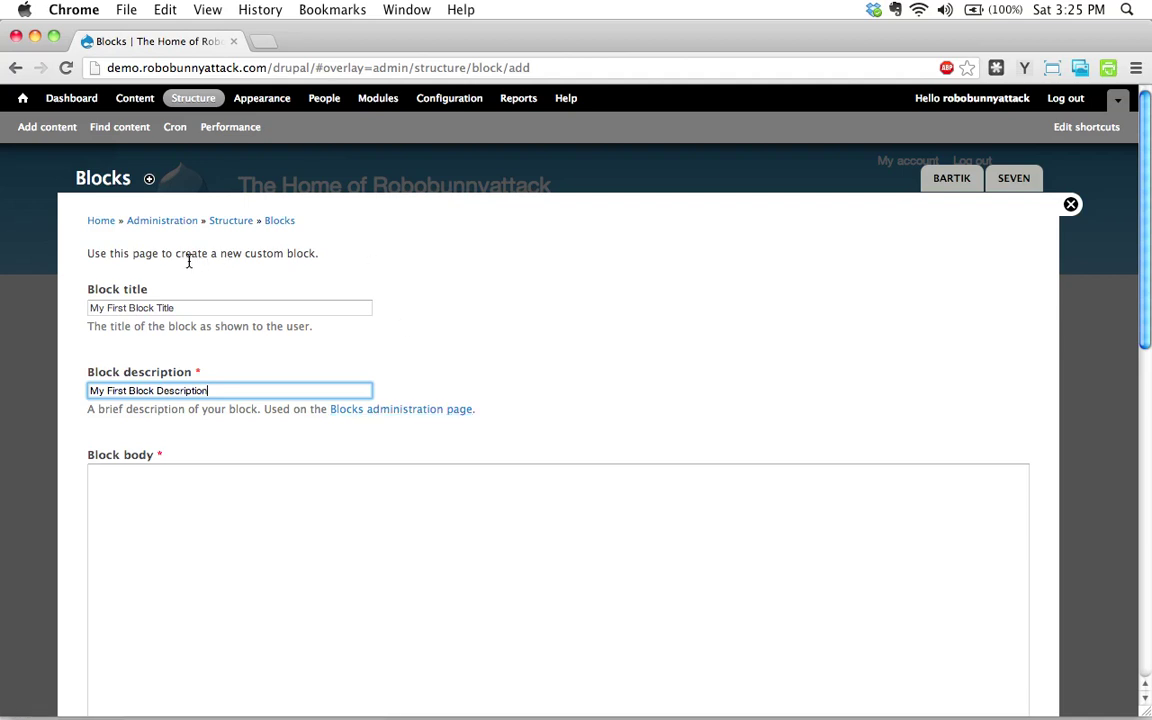
click(180, 311)
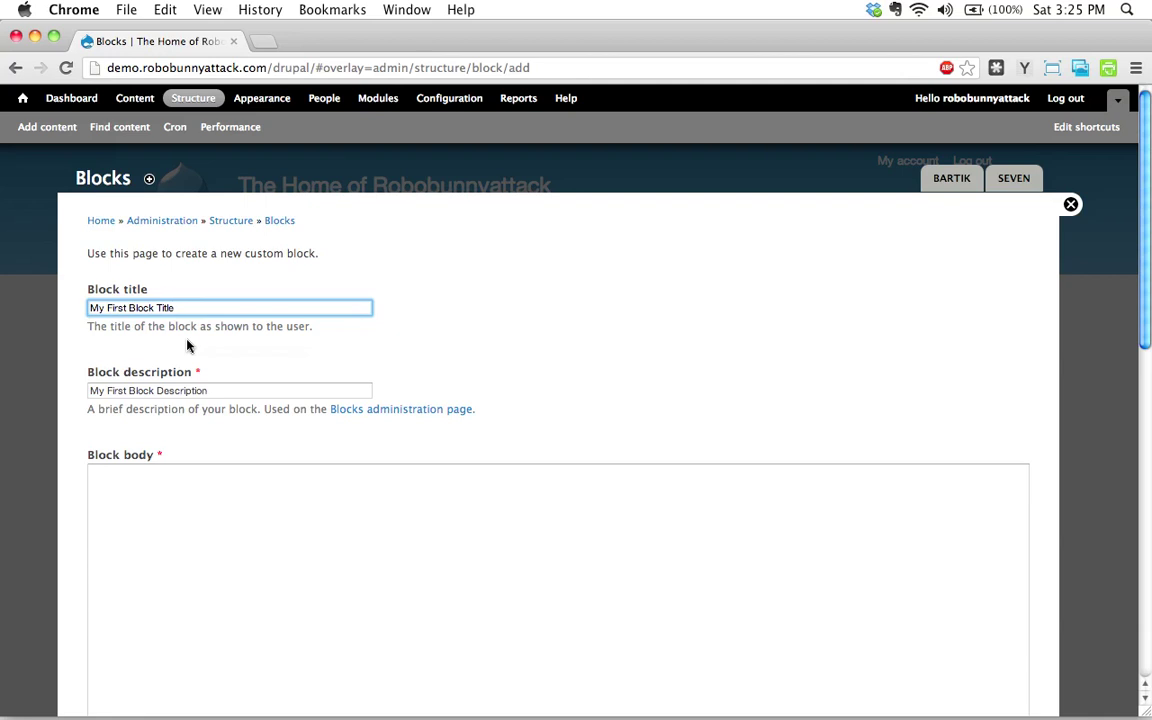
click(211, 390)
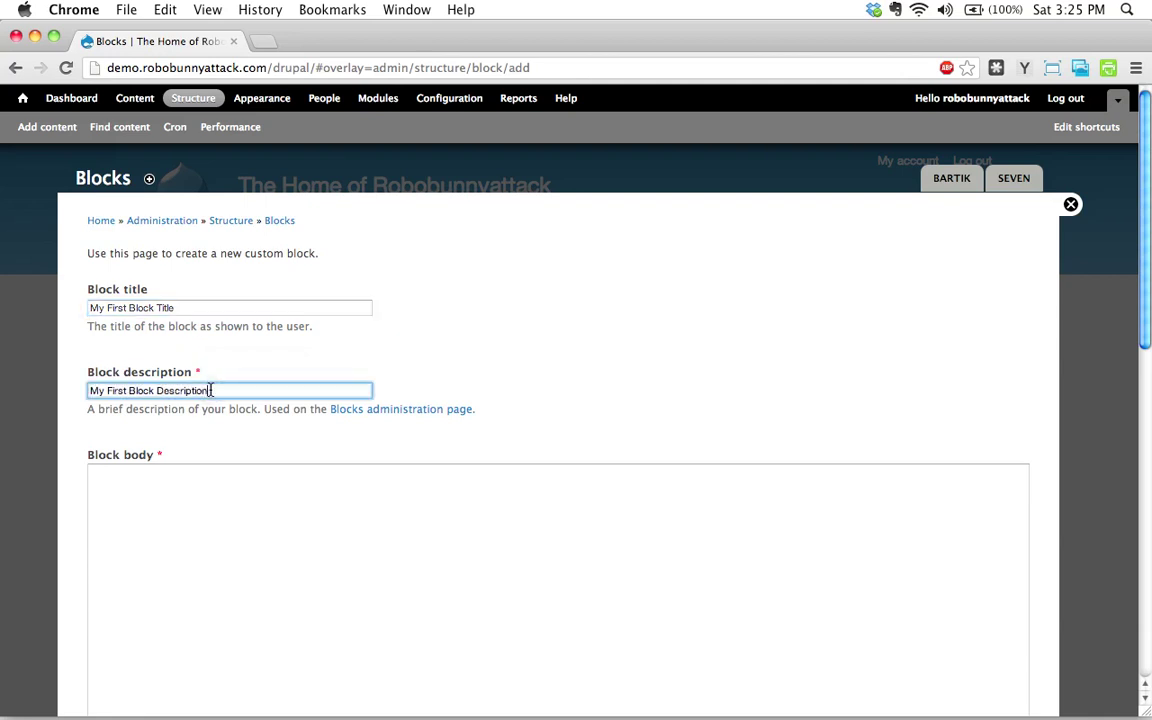
triple_click(211, 390)
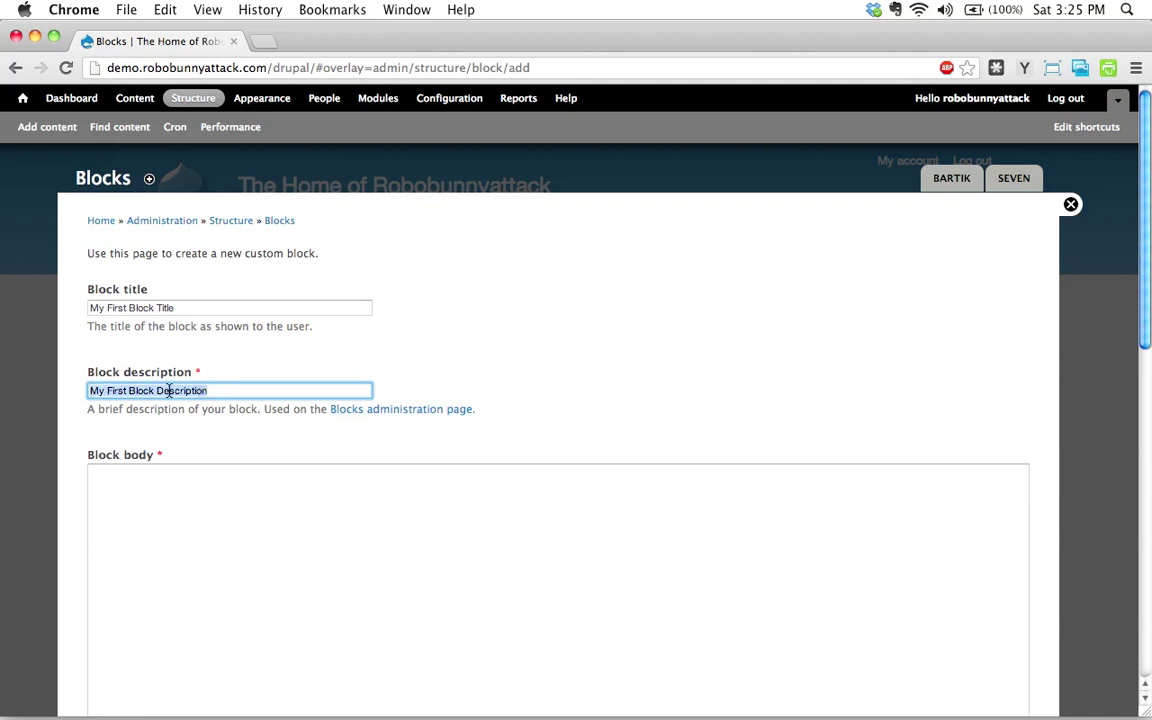
click(215, 390)
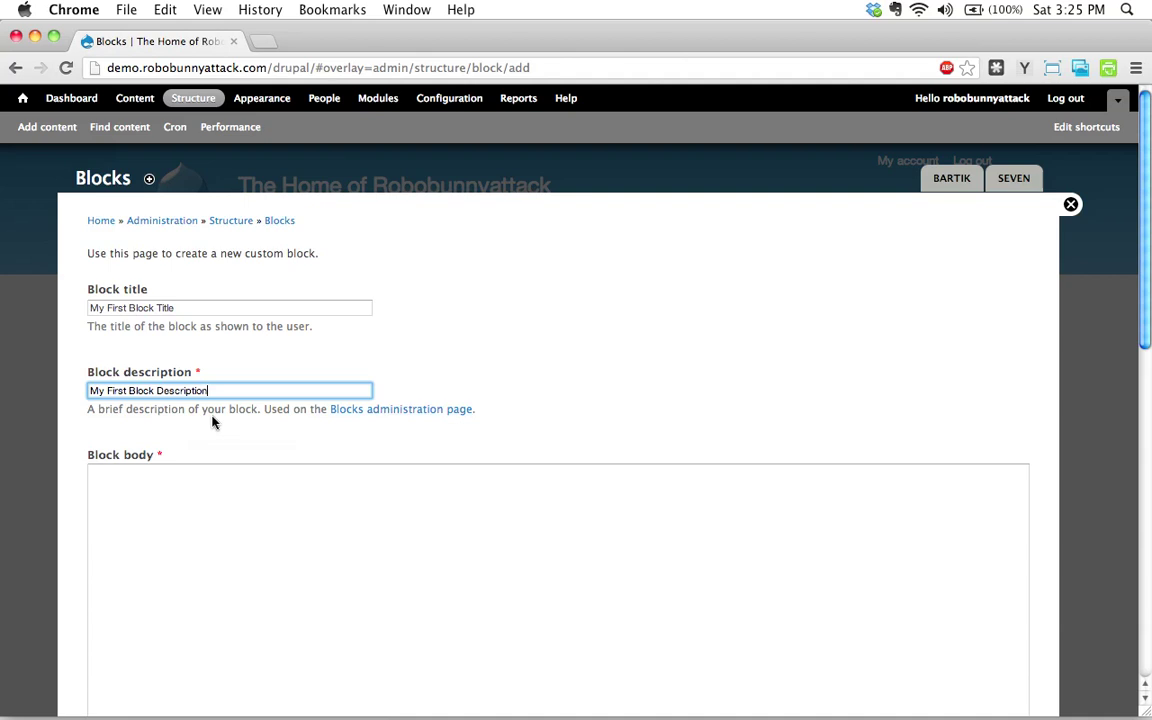
click(216, 392)
click(184, 308)
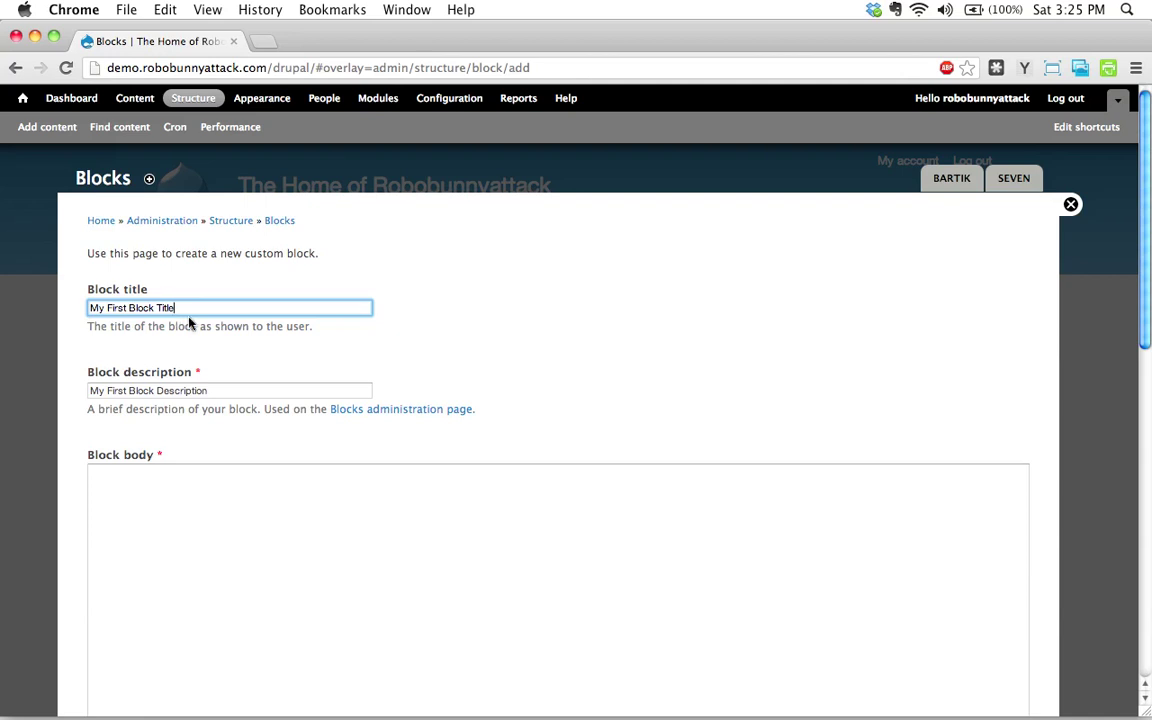
click(206, 560)
Step: Fill the block body with a Lorem ipsum paragraph, trimming sentences from 'At vero eos' onward
scroll(301, 514, down, 3)
scroll(334, 540, up, 3)
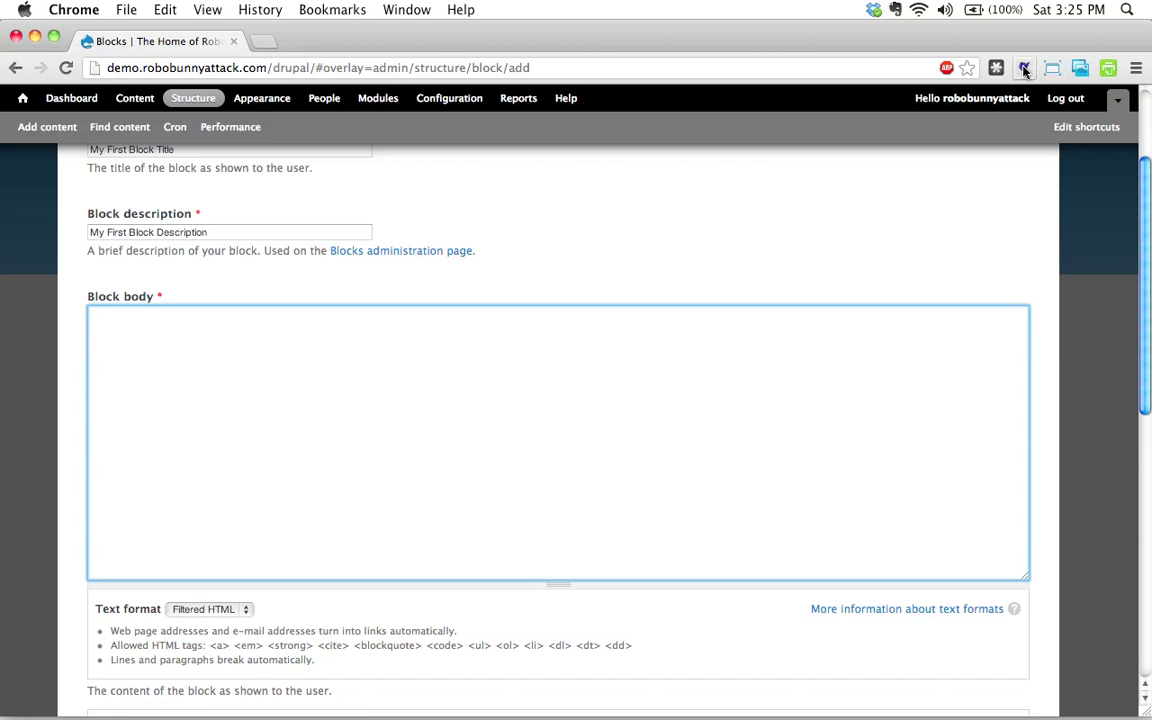
click(1024, 68)
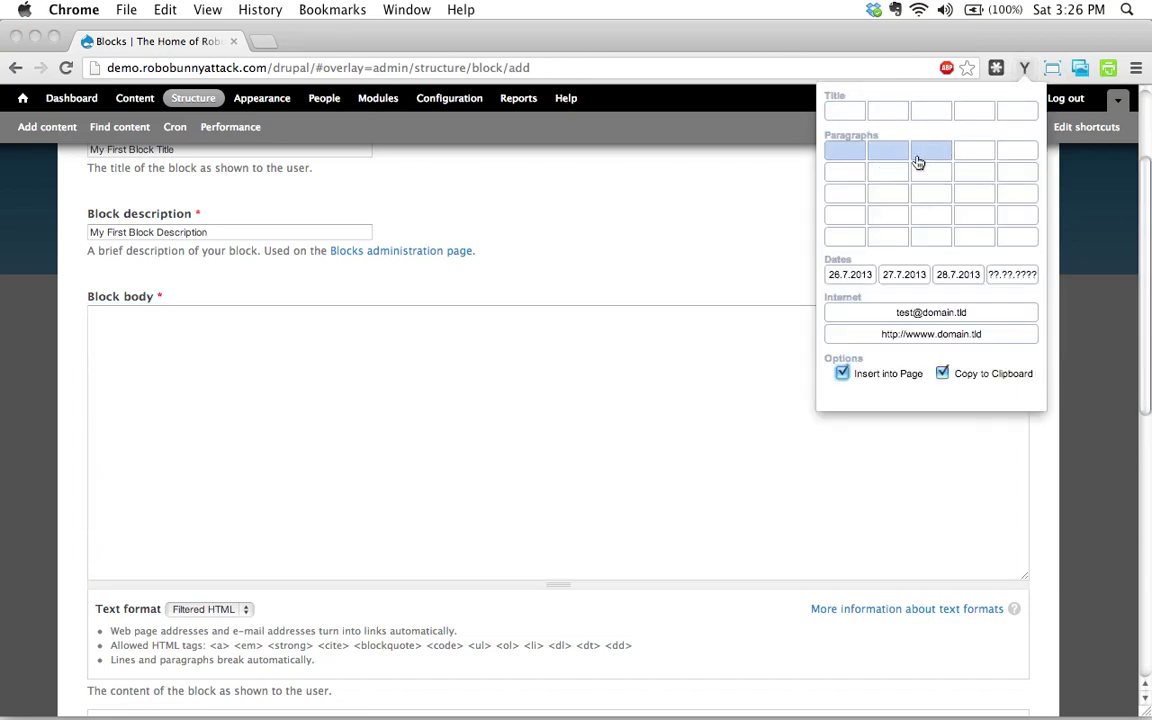
click(887, 160)
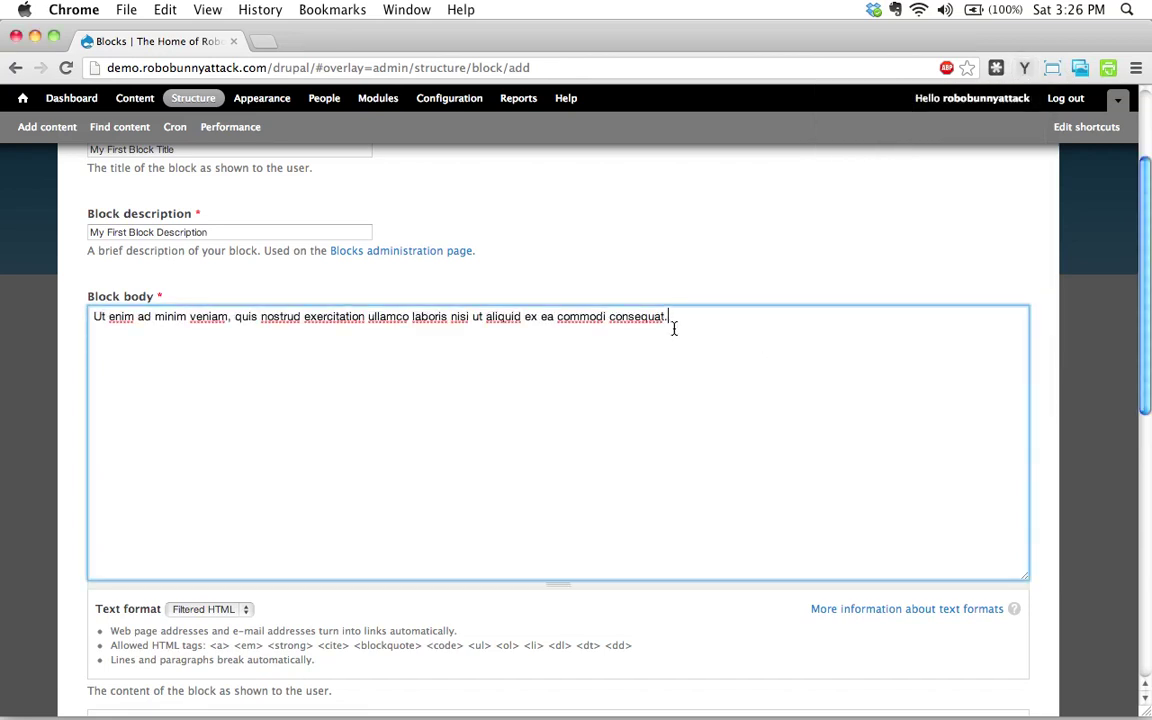
drag(707, 321, 41, 315)
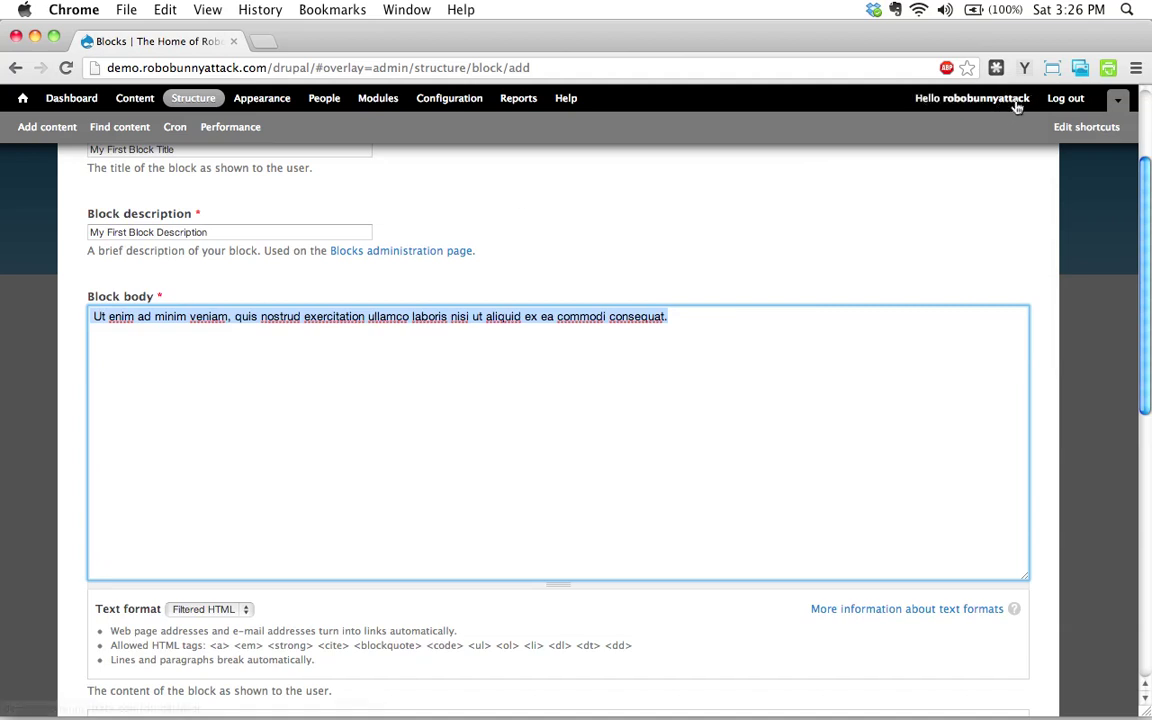
click(1025, 70)
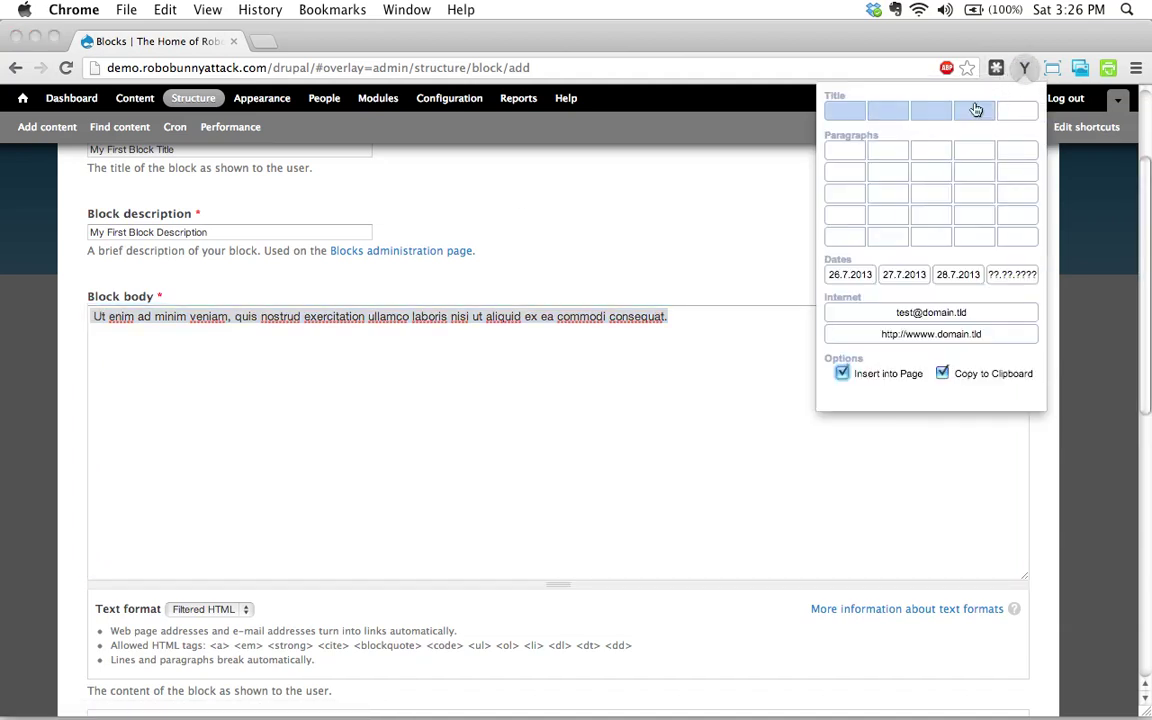
click(985, 149)
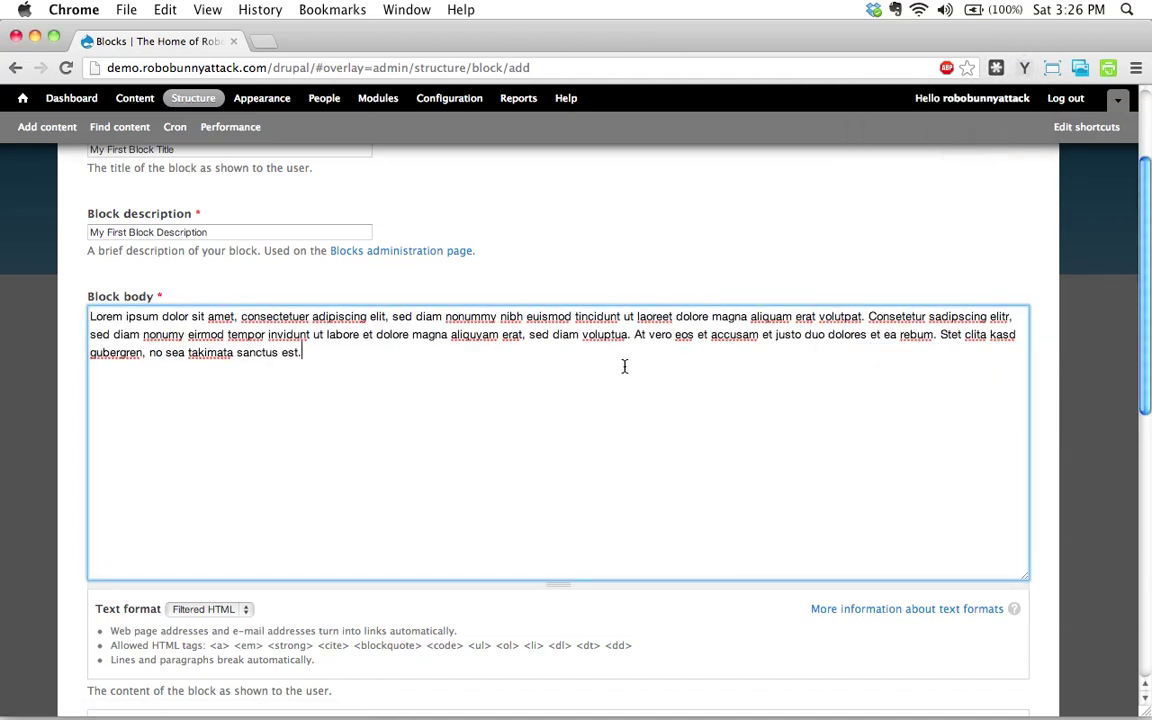
drag(621, 365, 632, 334)
key(BackSpace)
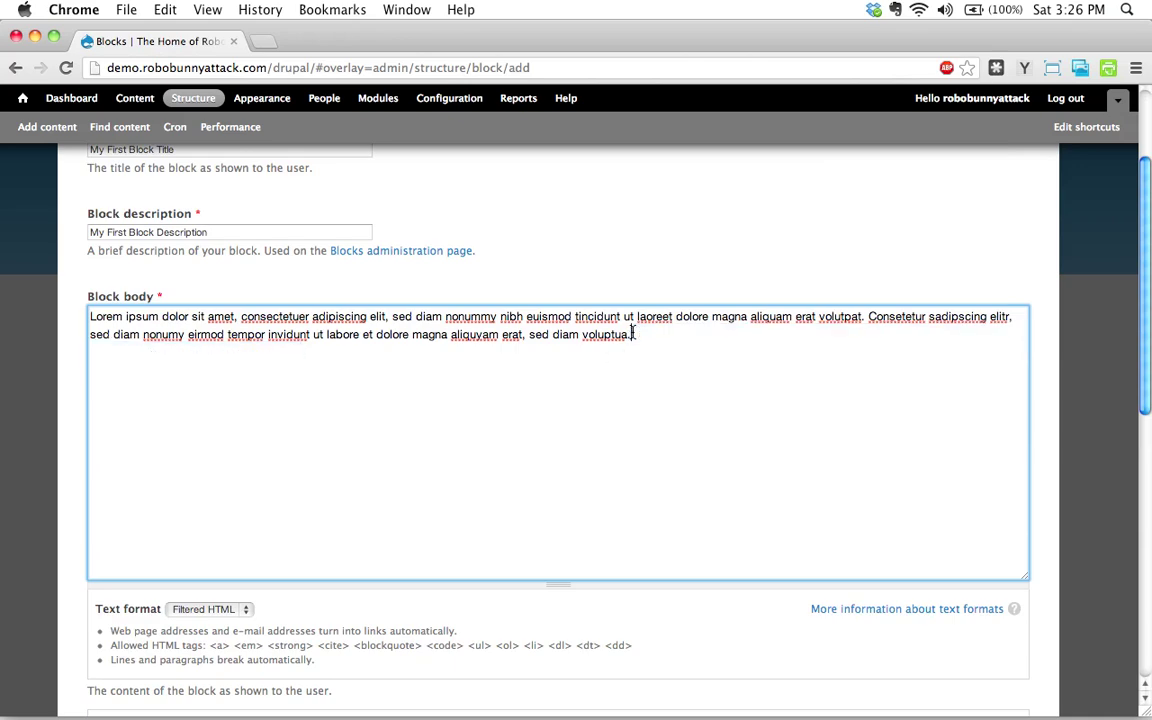
Step: Scroll down to Region settings, where Bartik and Seven are both set to None
scroll(582, 456, down, 5)
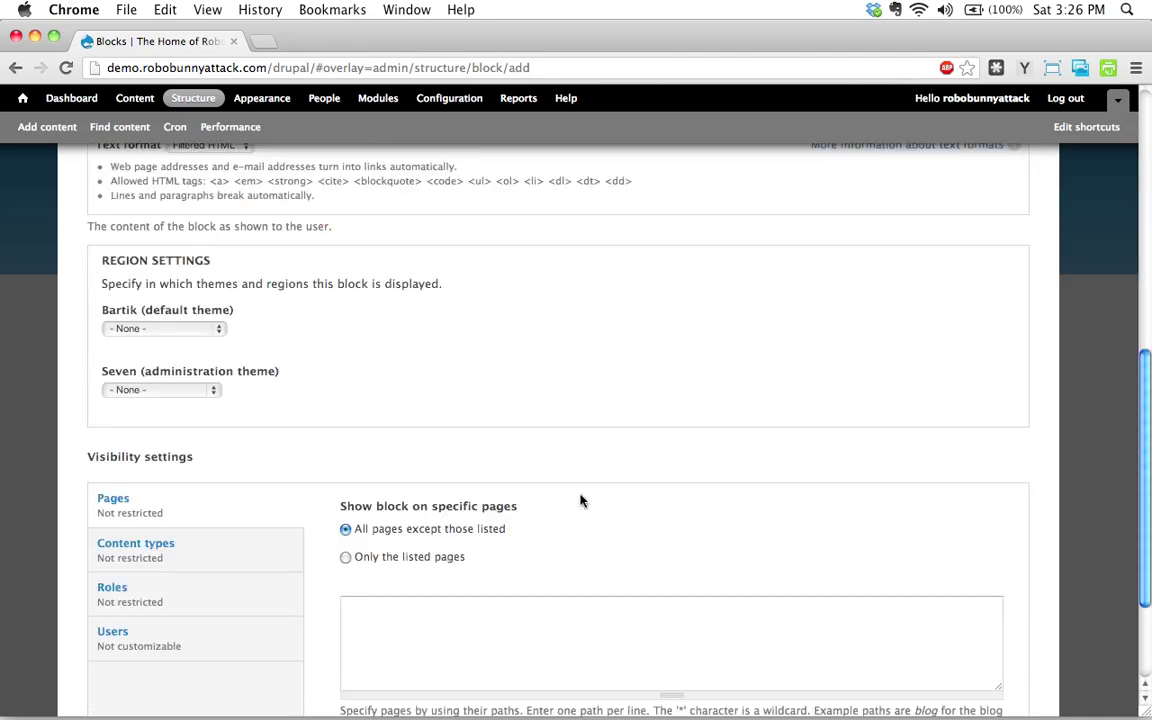
scroll(452, 424, up, 3)
scroll(455, 428, up, 3)
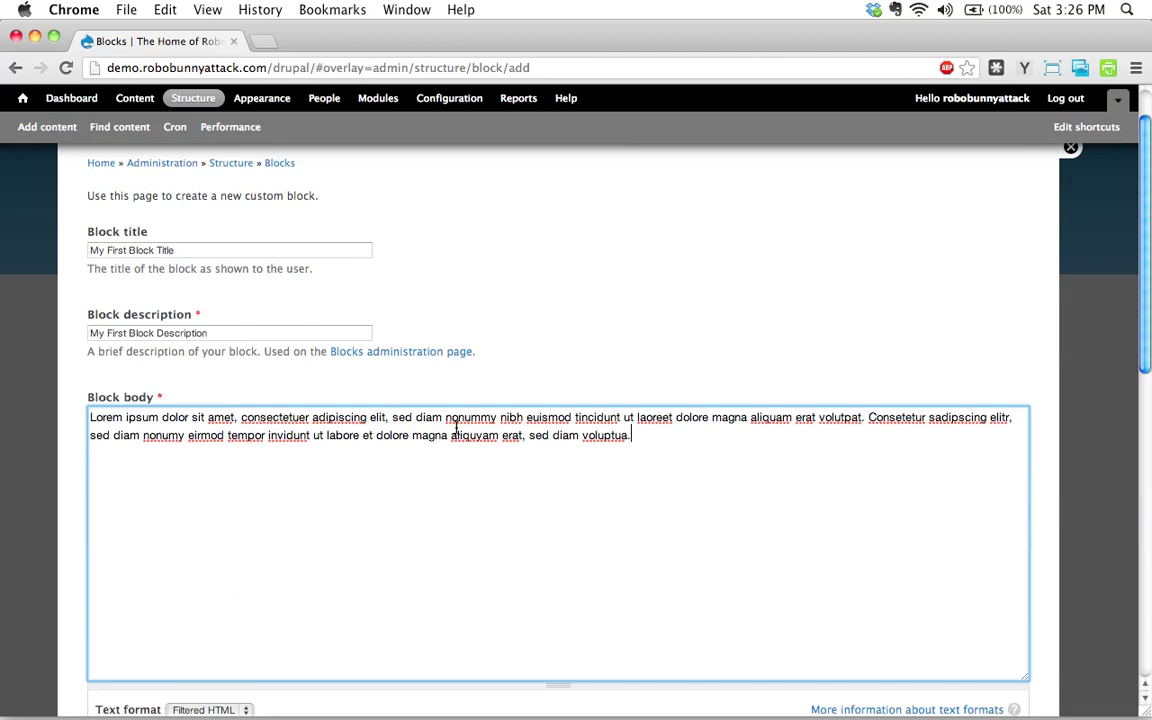
scroll(455, 430, down, 6)
scroll(457, 440, up, 4)
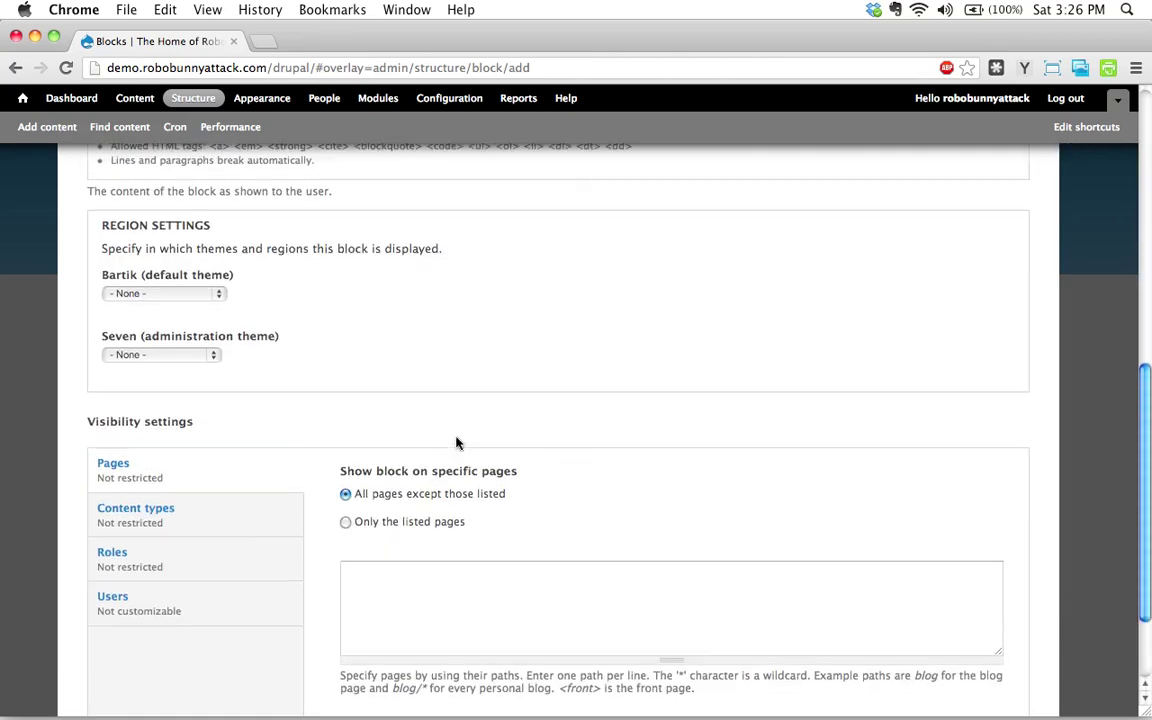
scroll(457, 442, up, 5)
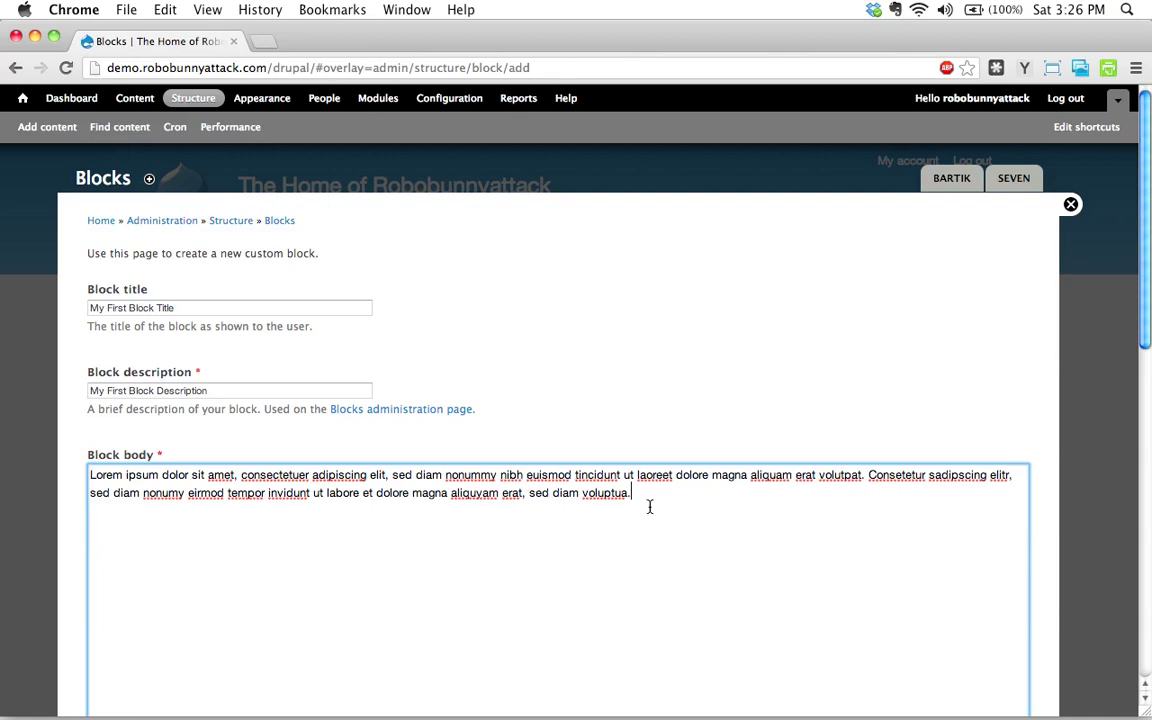
scroll(647, 508, down, 1)
scroll(647, 510, down, 4)
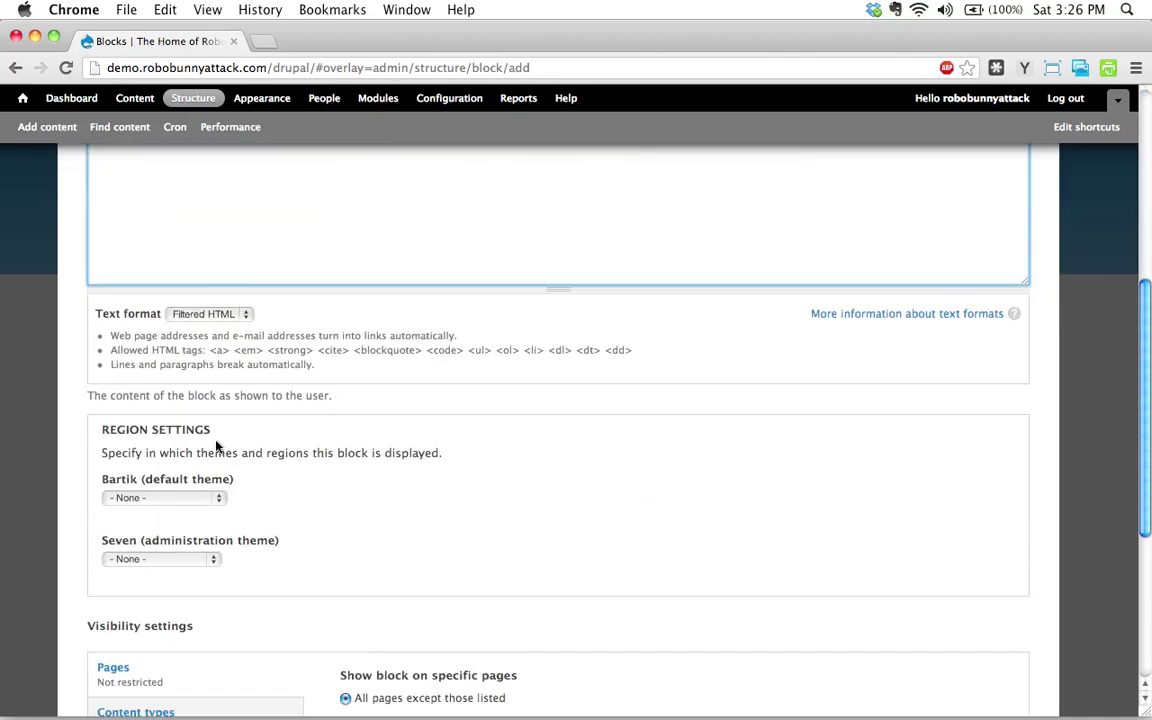
scroll(327, 478, down, 1)
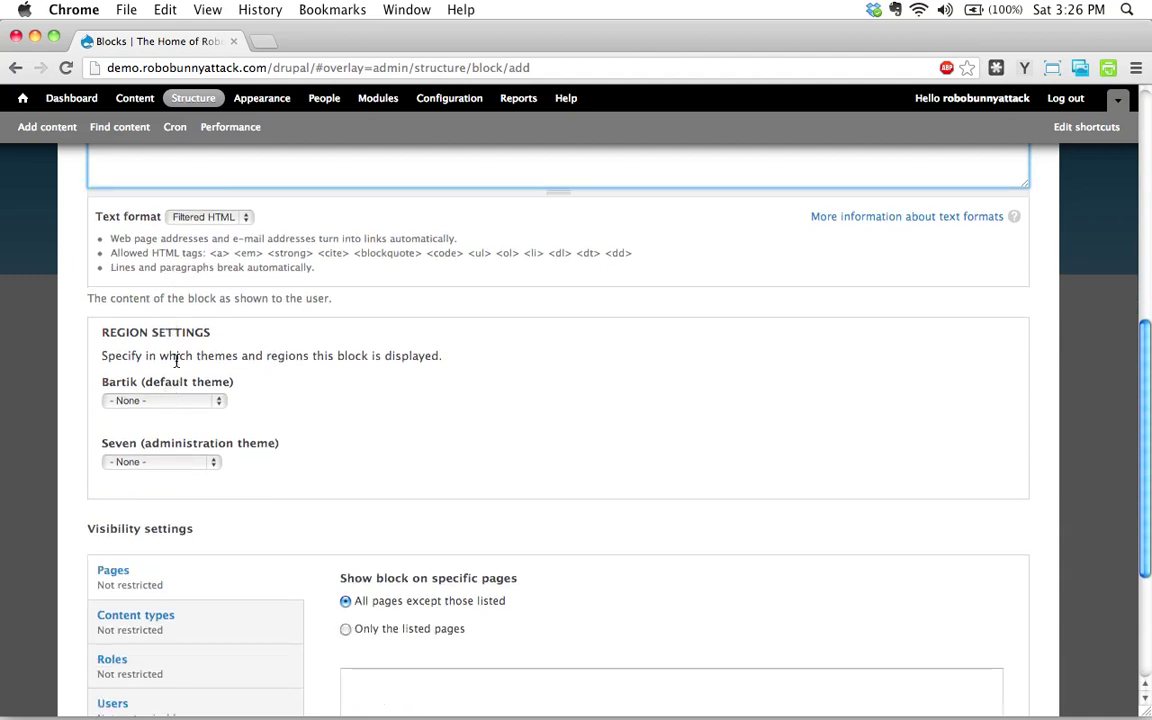
Step: Place the block in Bartik's Sidebar first region and save it
click(172, 401)
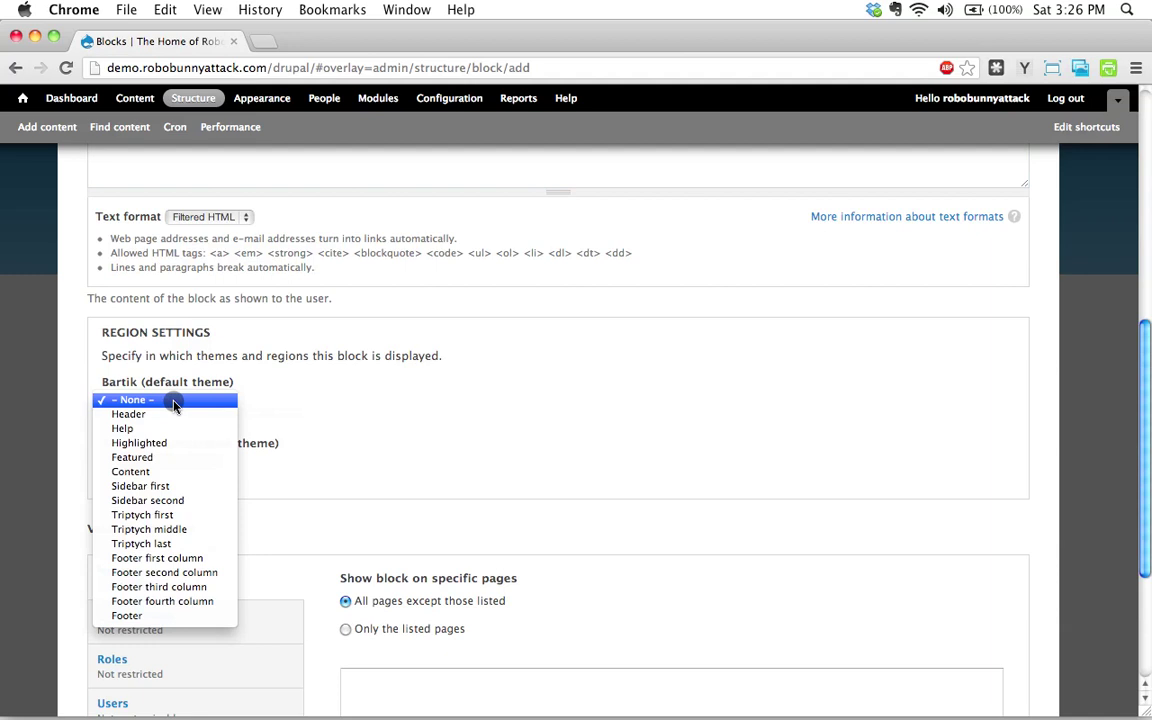
click(159, 488)
scroll(260, 500, down, 5)
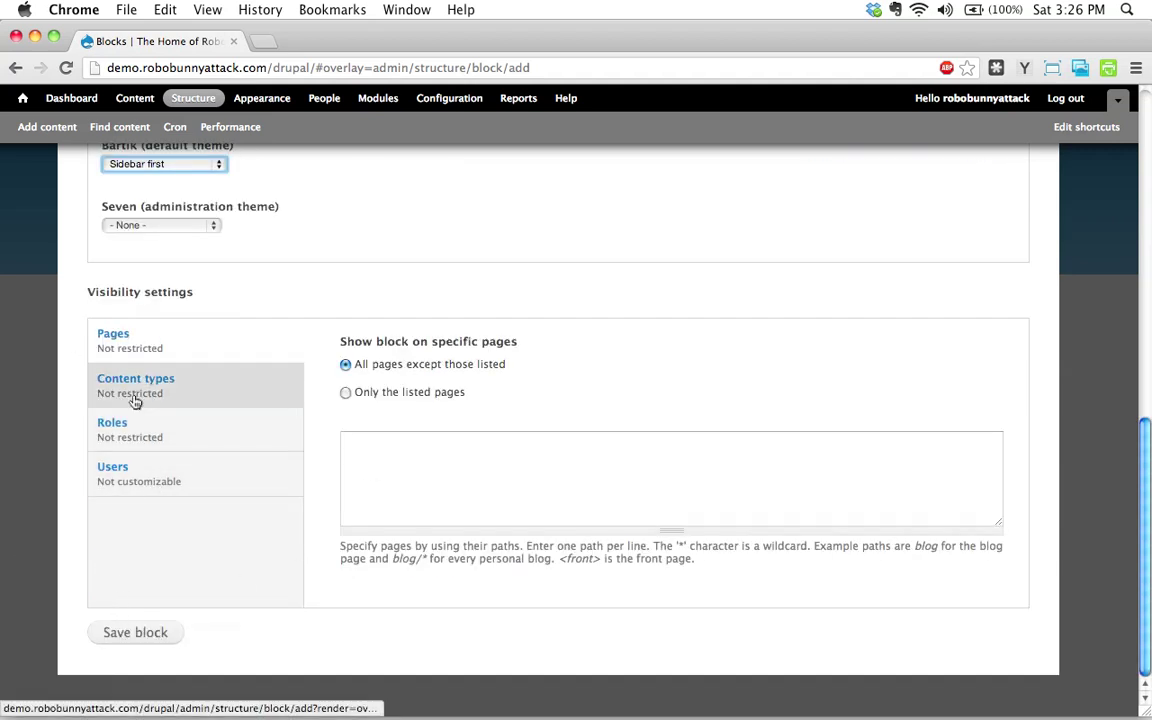
click(140, 634)
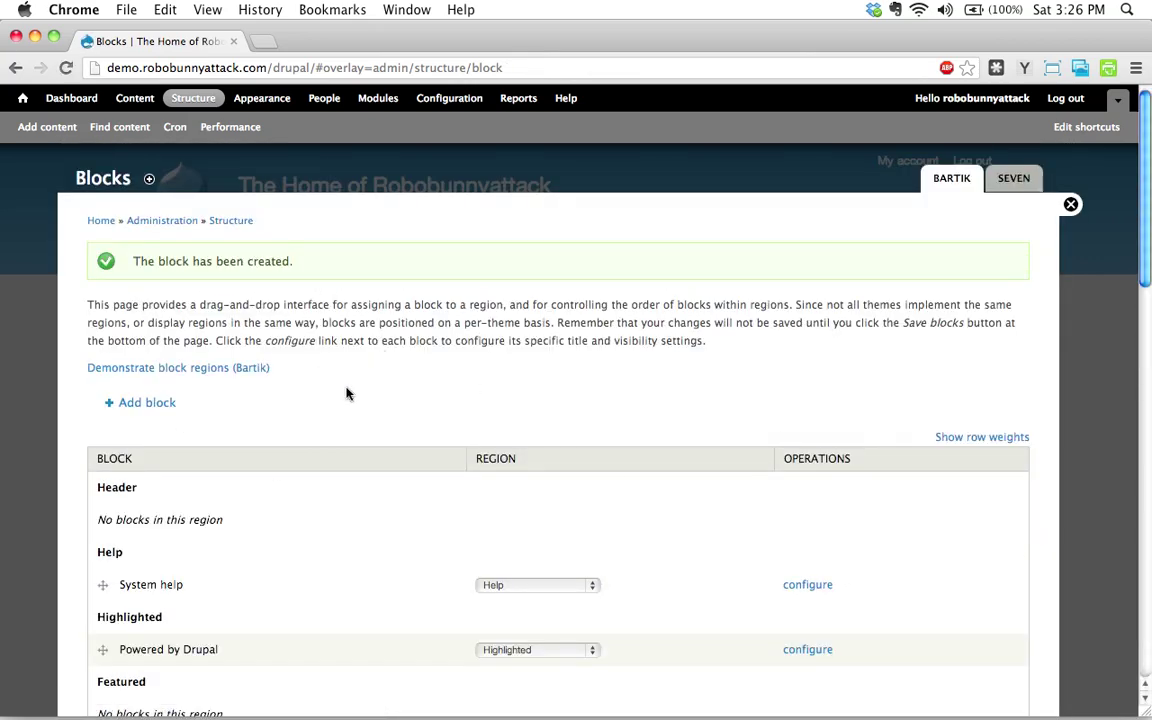
Step: Find 'My First Block Description' under Sidebar first on the Blocks page, then go to the front page
scroll(347, 393, down, 10)
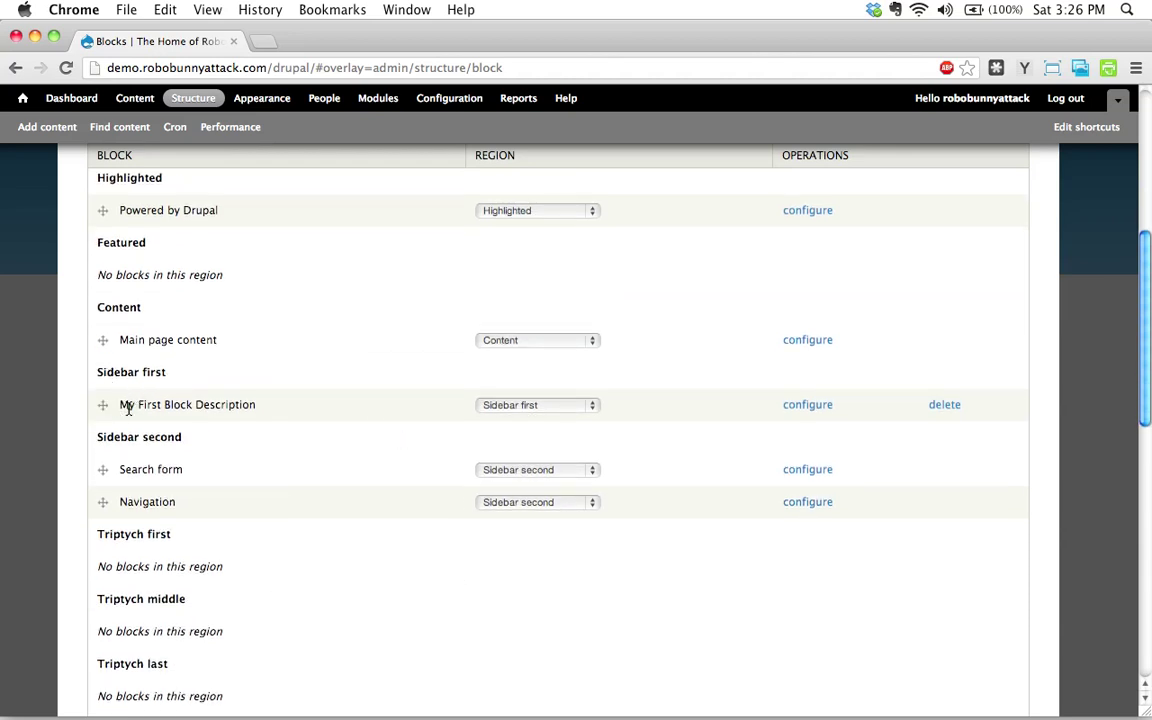
drag(257, 404, 122, 410)
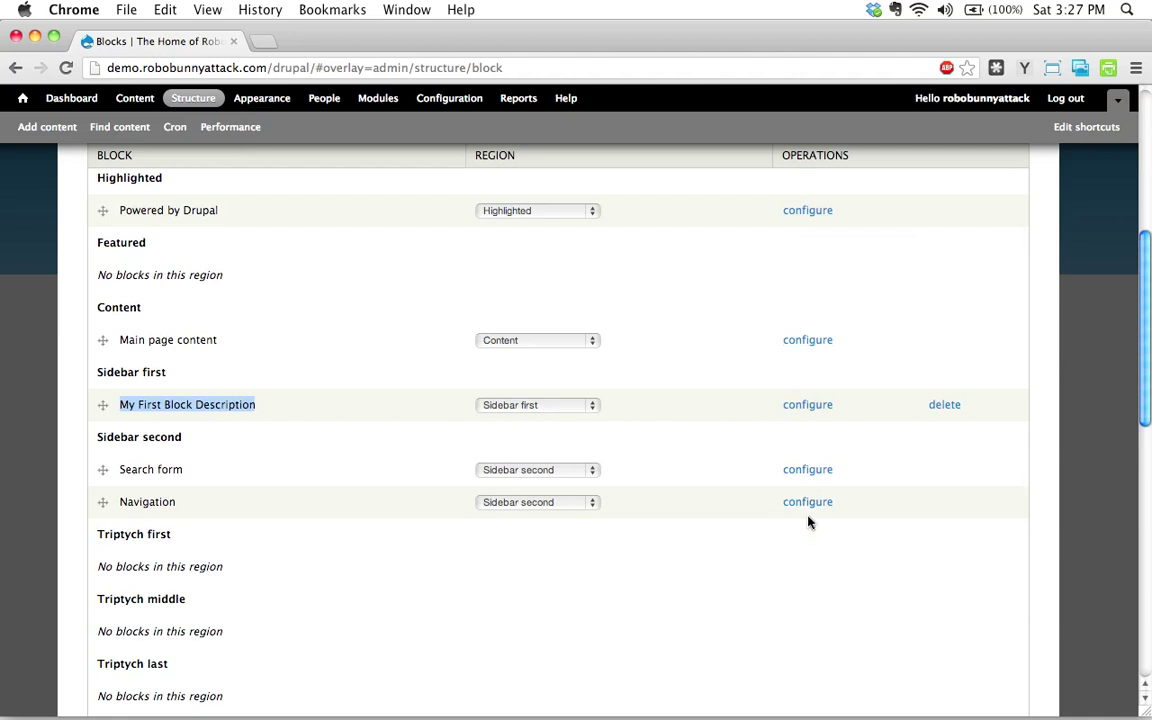
scroll(948, 412, up, 1)
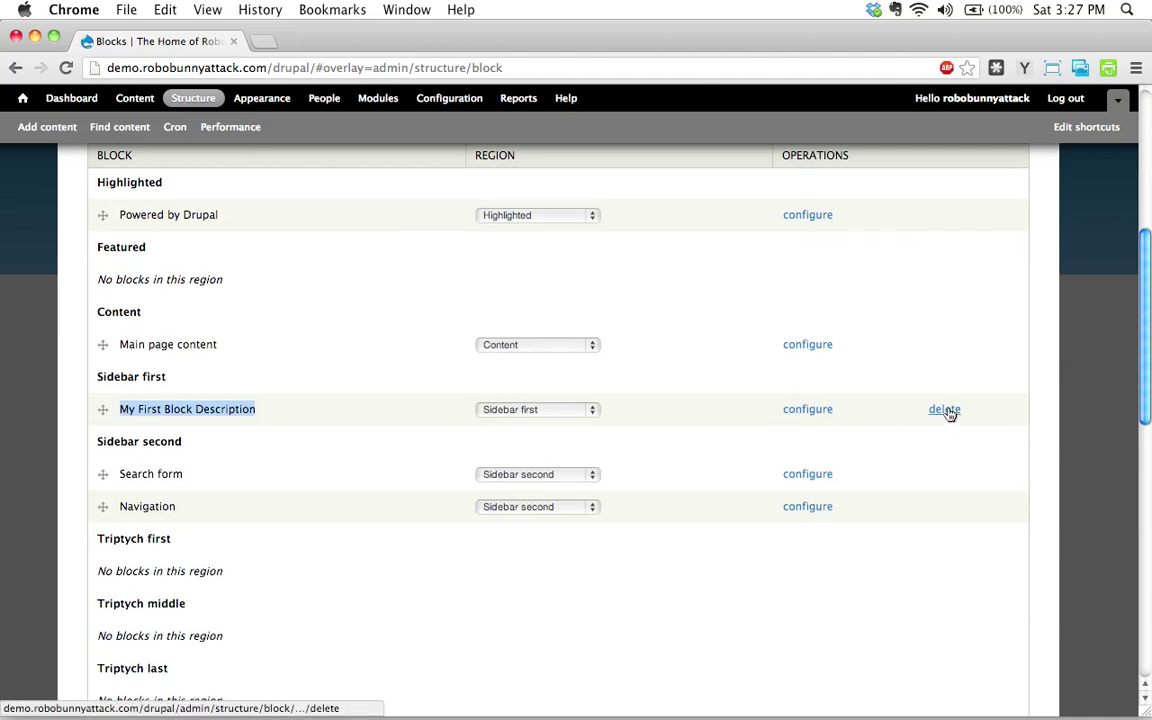
scroll(955, 416, up, 2)
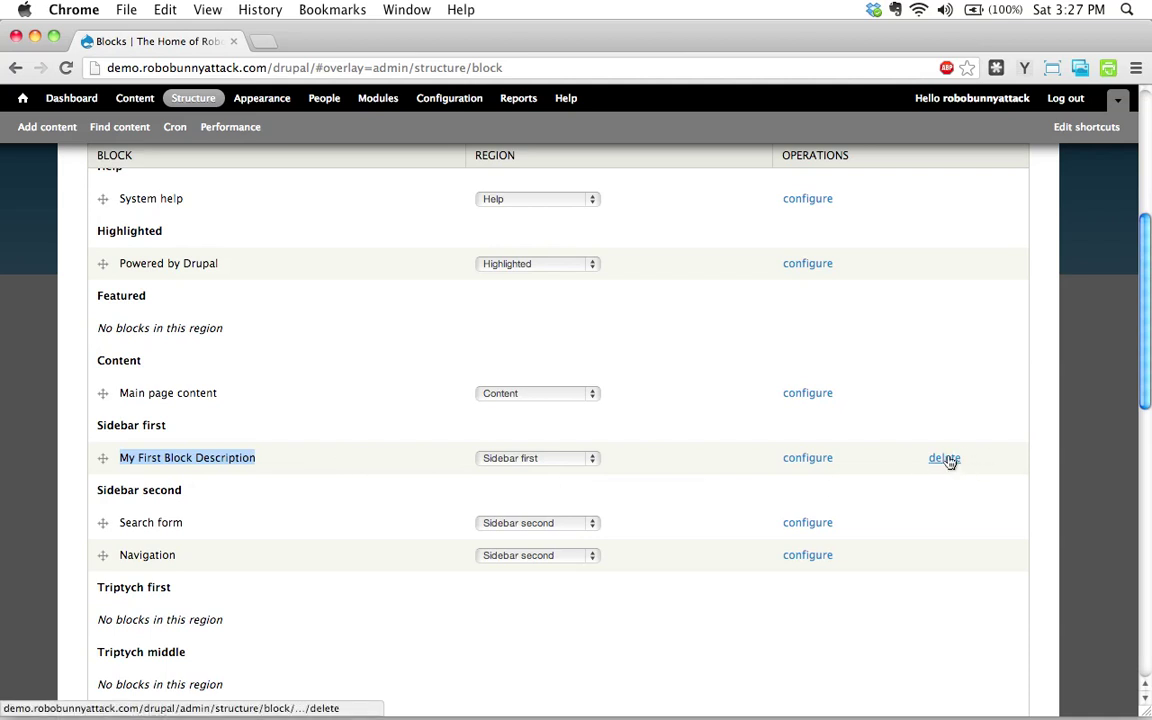
scroll(952, 464, up, 1)
scroll(950, 463, up, 2)
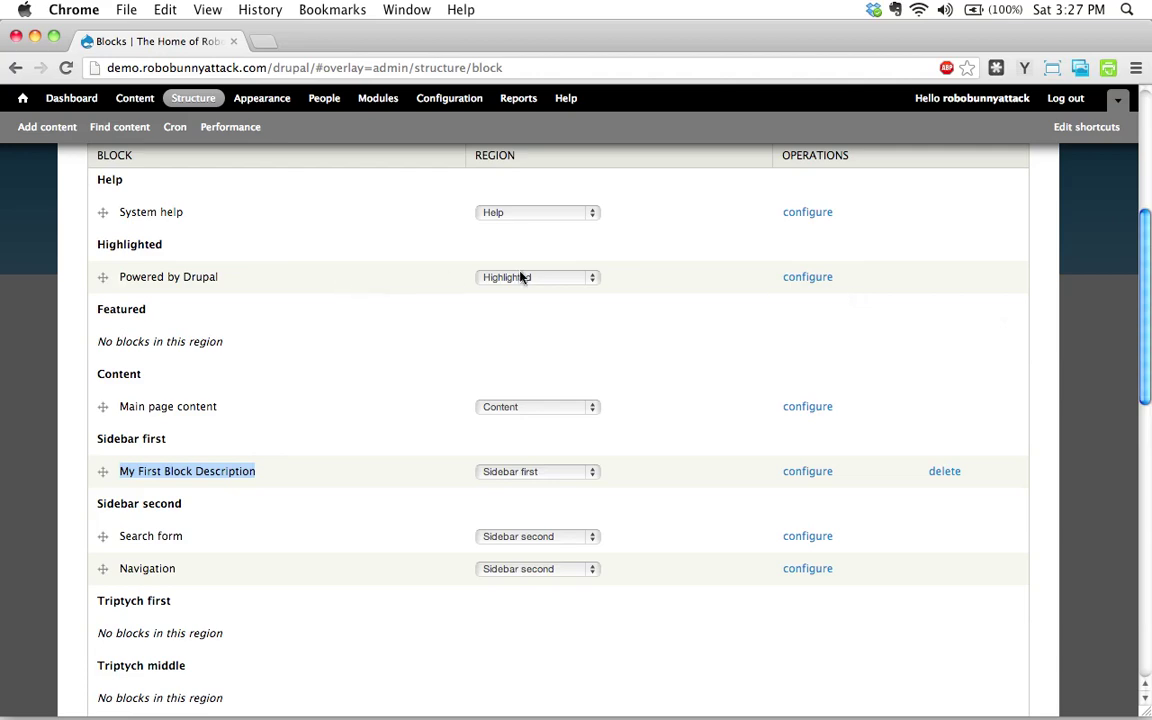
scroll(520, 277, down, 10)
scroll(162, 540, down, 3)
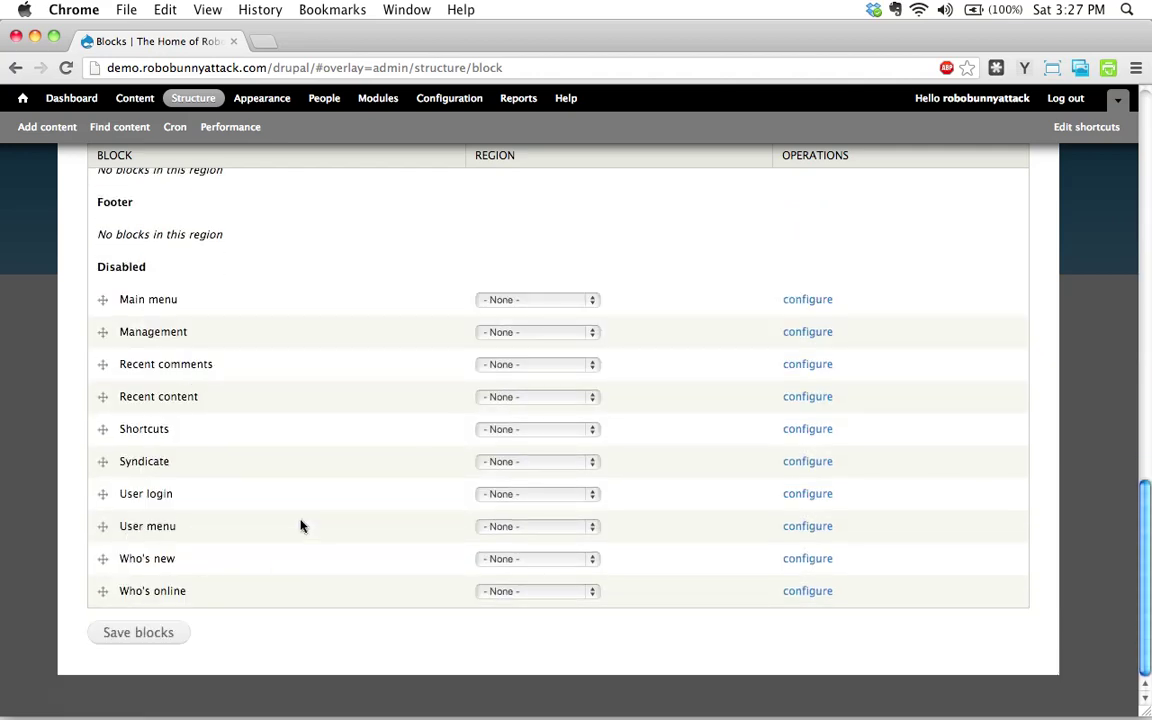
scroll(314, 575, up, 15)
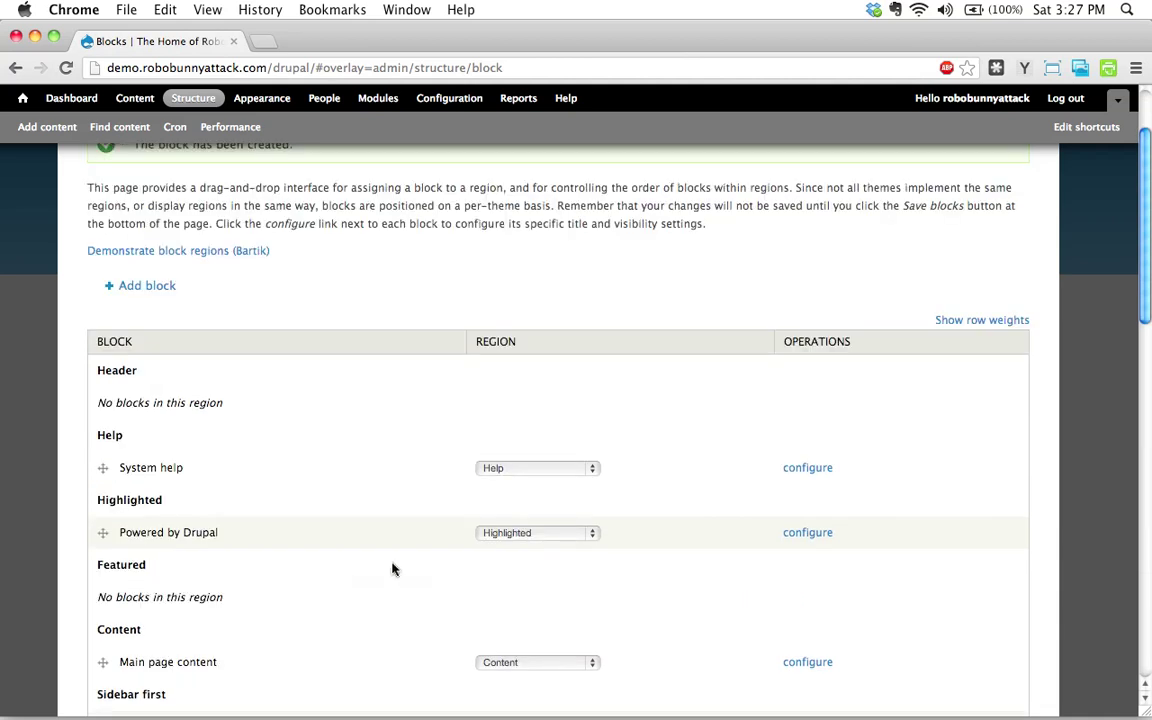
scroll(393, 566, down, 3)
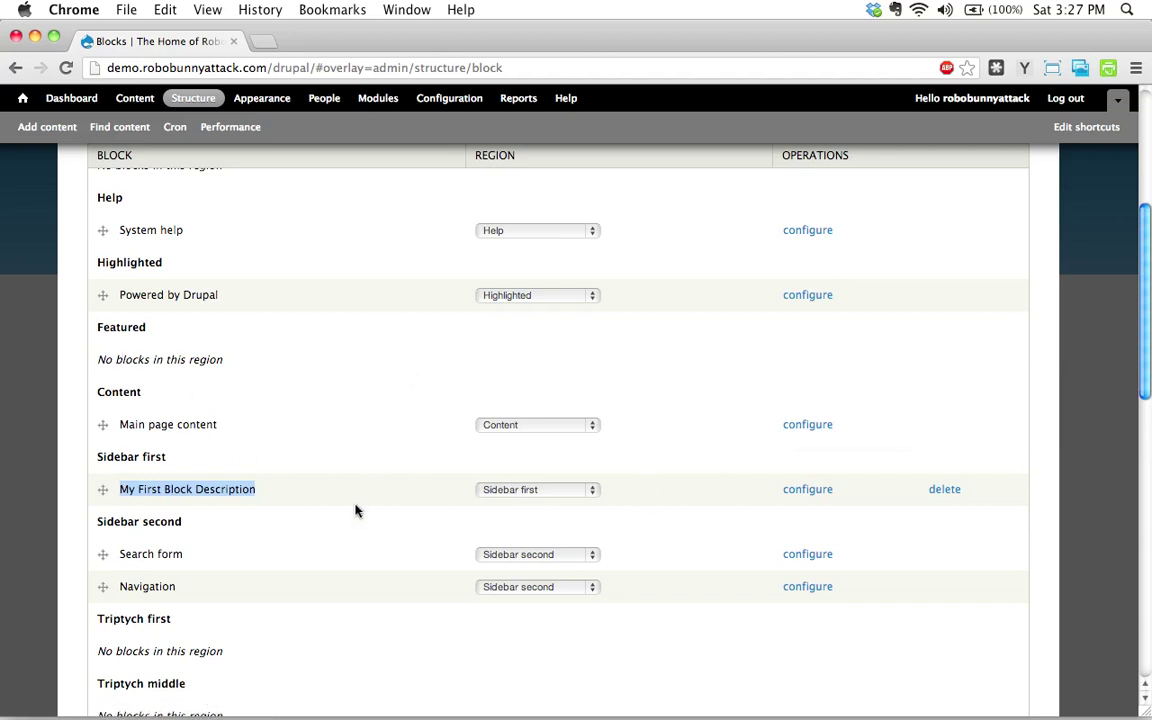
scroll(245, 528, up, 5)
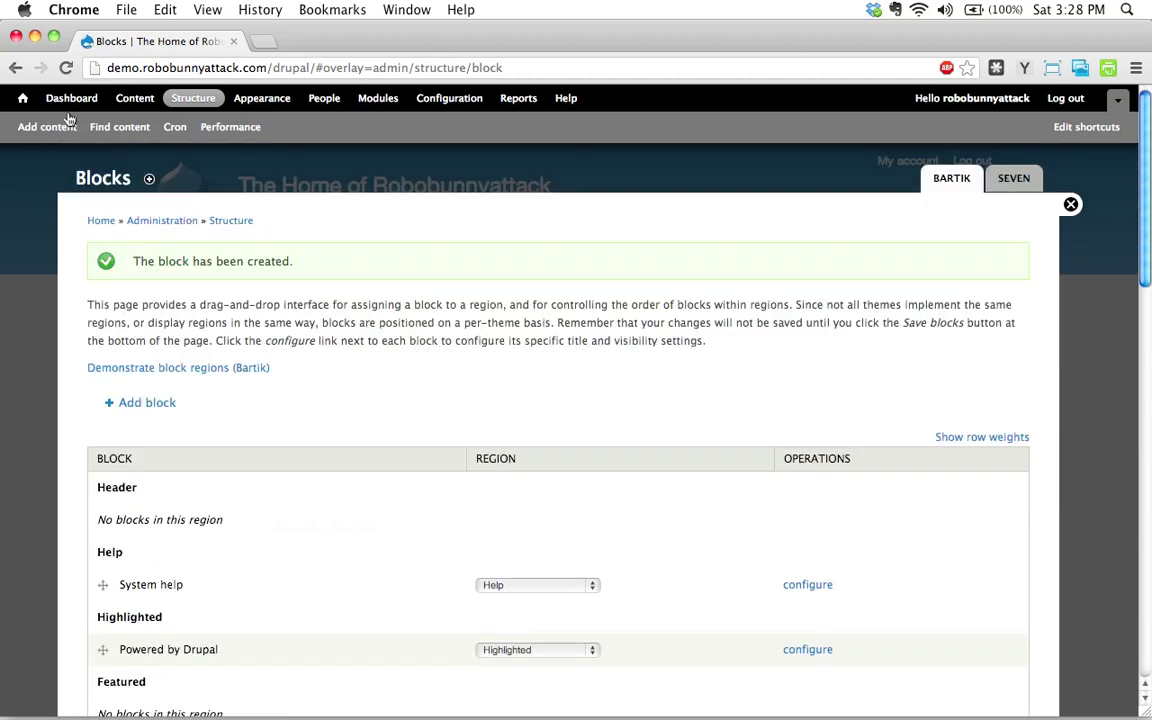
click(22, 98)
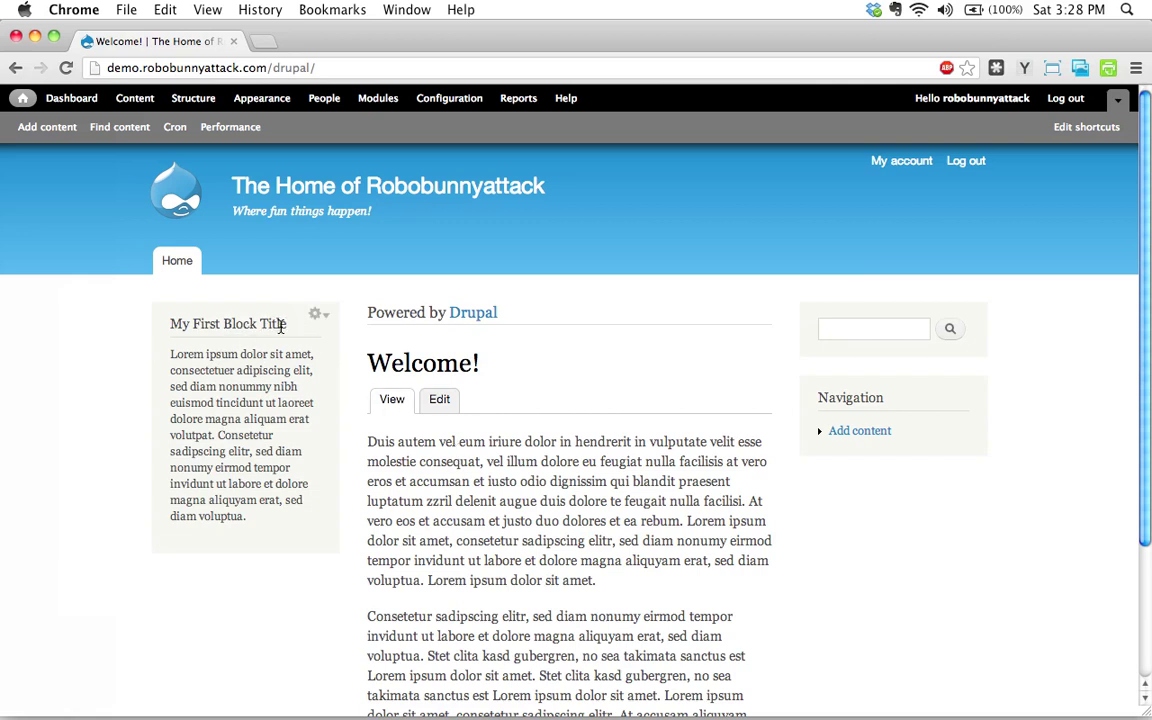
Step: Inspect the sidebar's 'My First Block Title' block and its Lorem ipsum body on the front page
drag(292, 324, 168, 324)
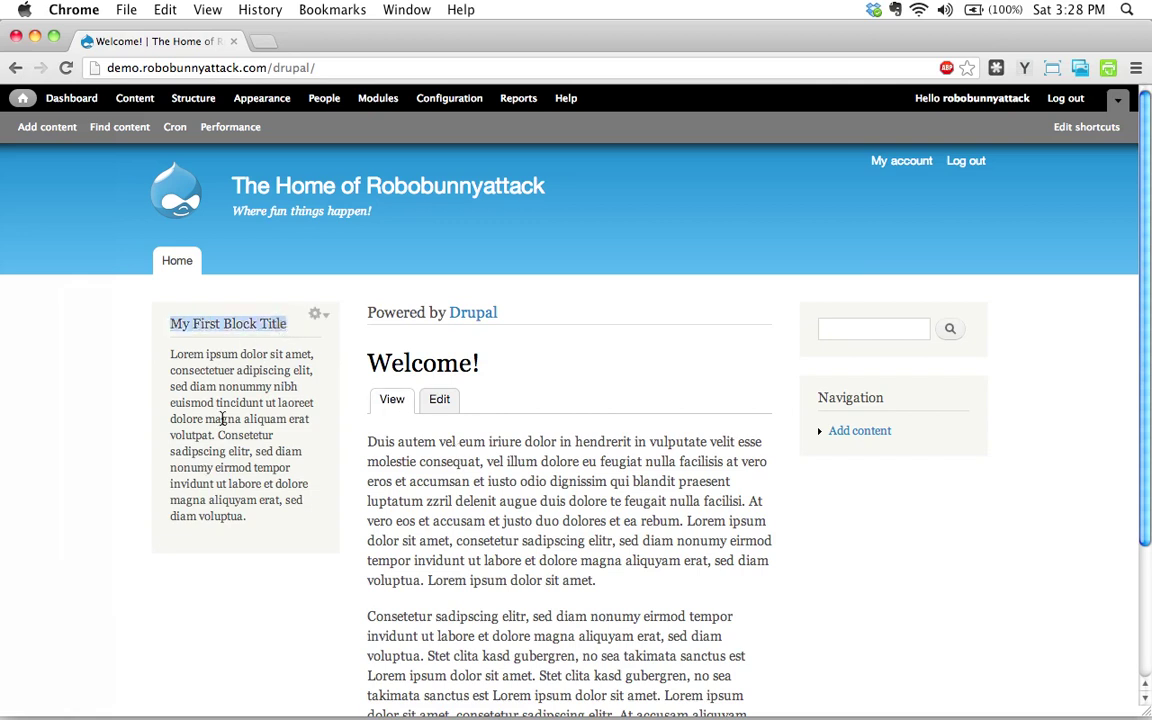
click(222, 419)
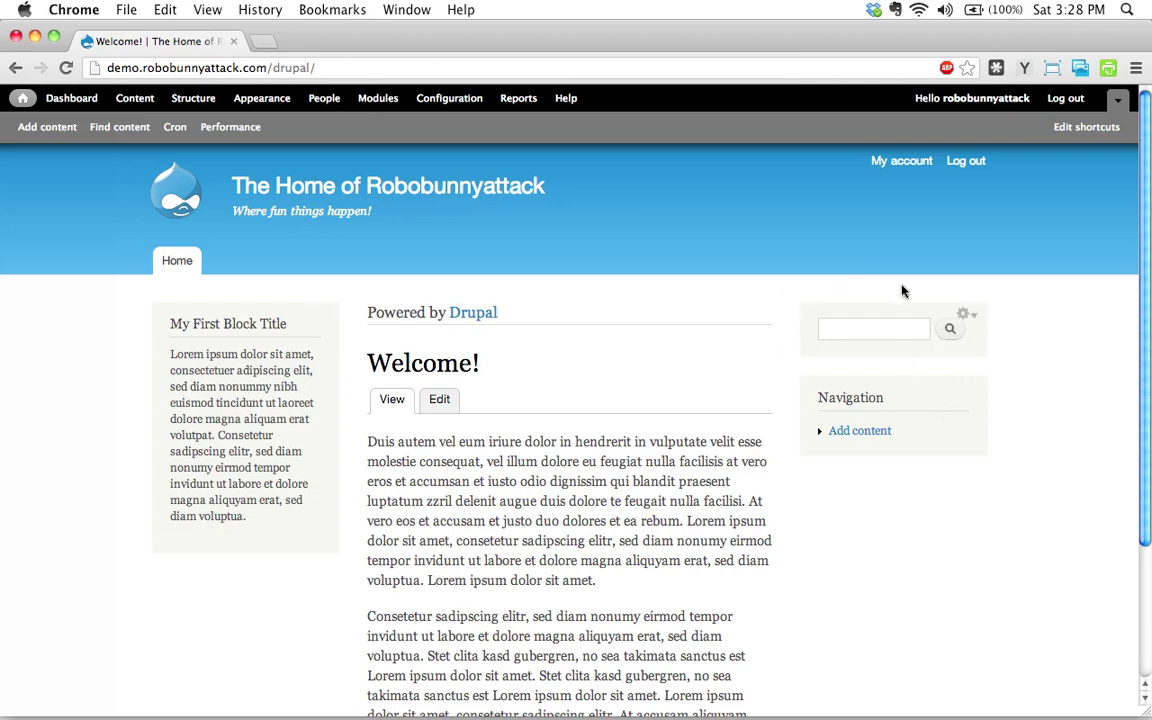
drag(255, 519, 162, 335)
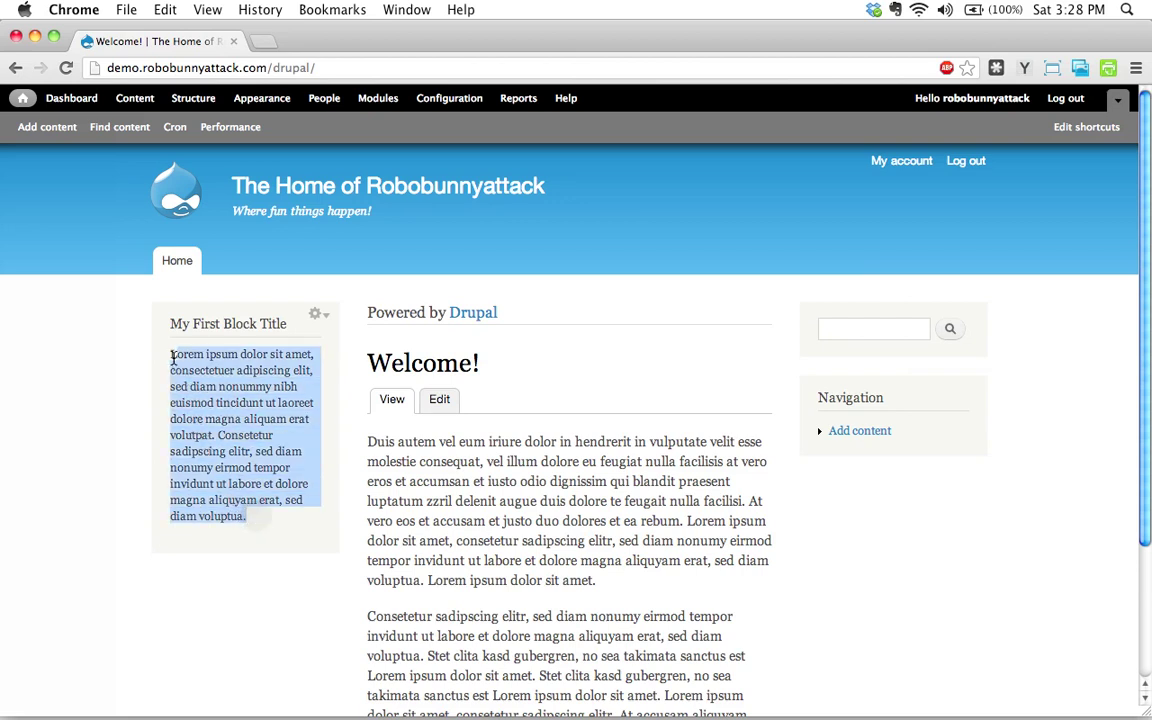
click(505, 494)
drag(420, 461, 509, 521)
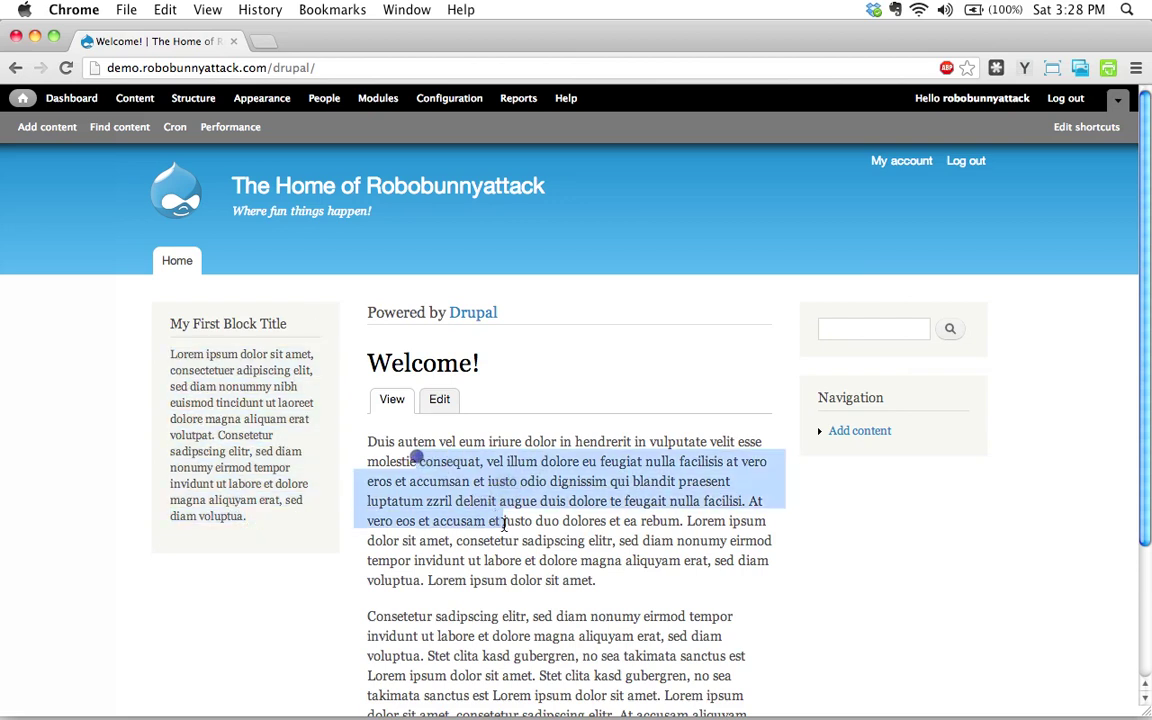
click(533, 540)
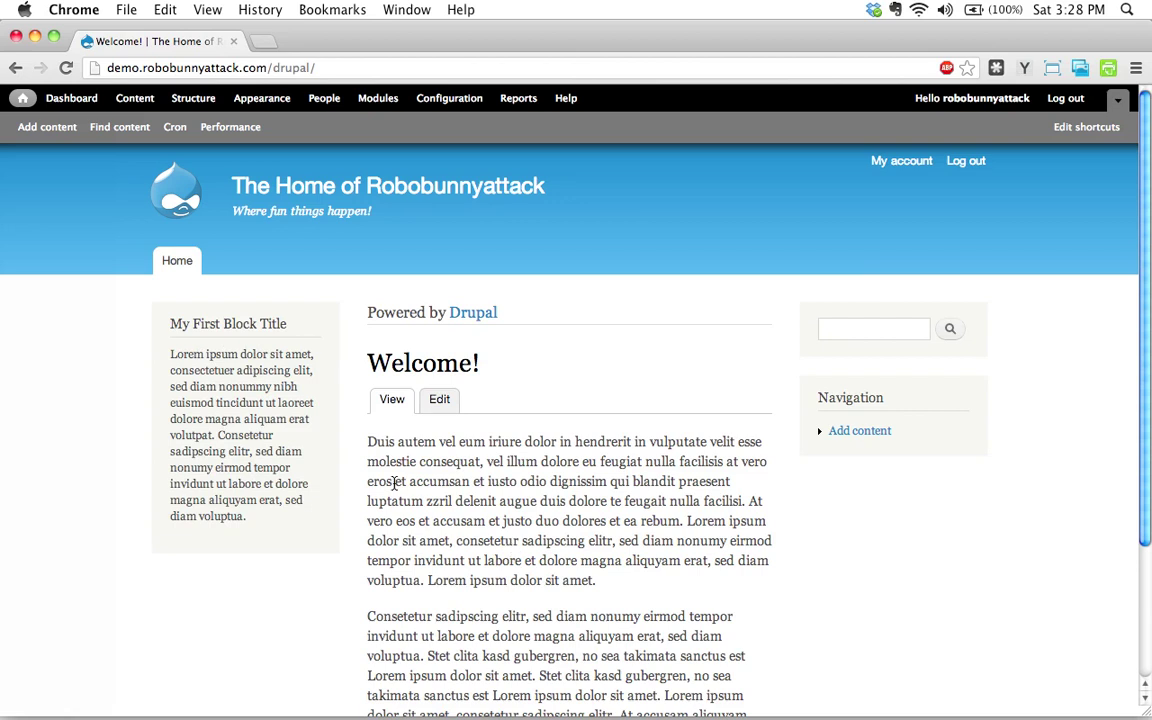
scroll(399, 481, down, 3)
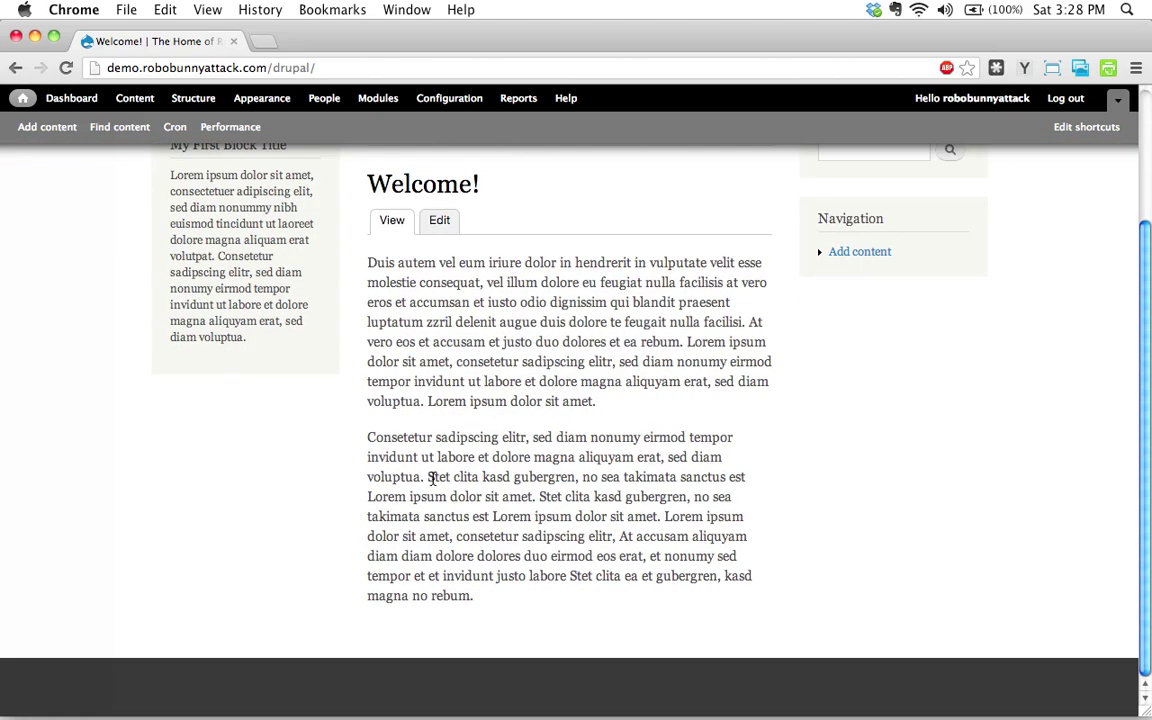
scroll(432, 476, up, 3)
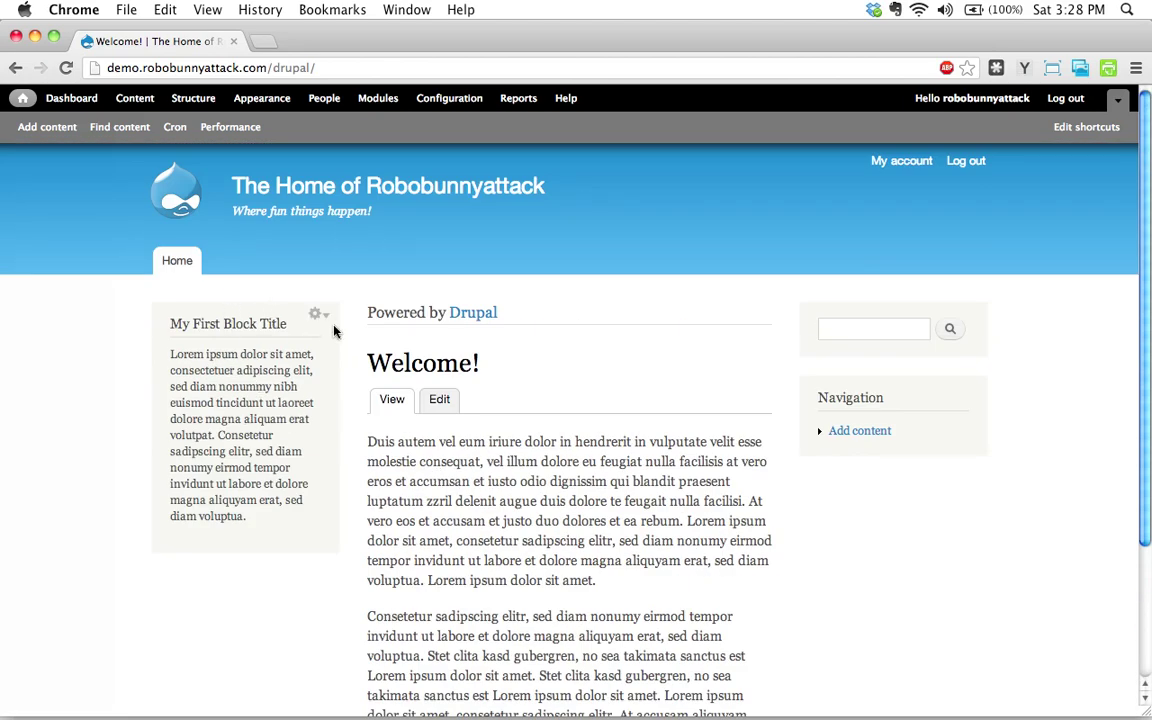
Step: Move the block from Sidebar first to Bartik's Triptych first region and save
click(319, 318)
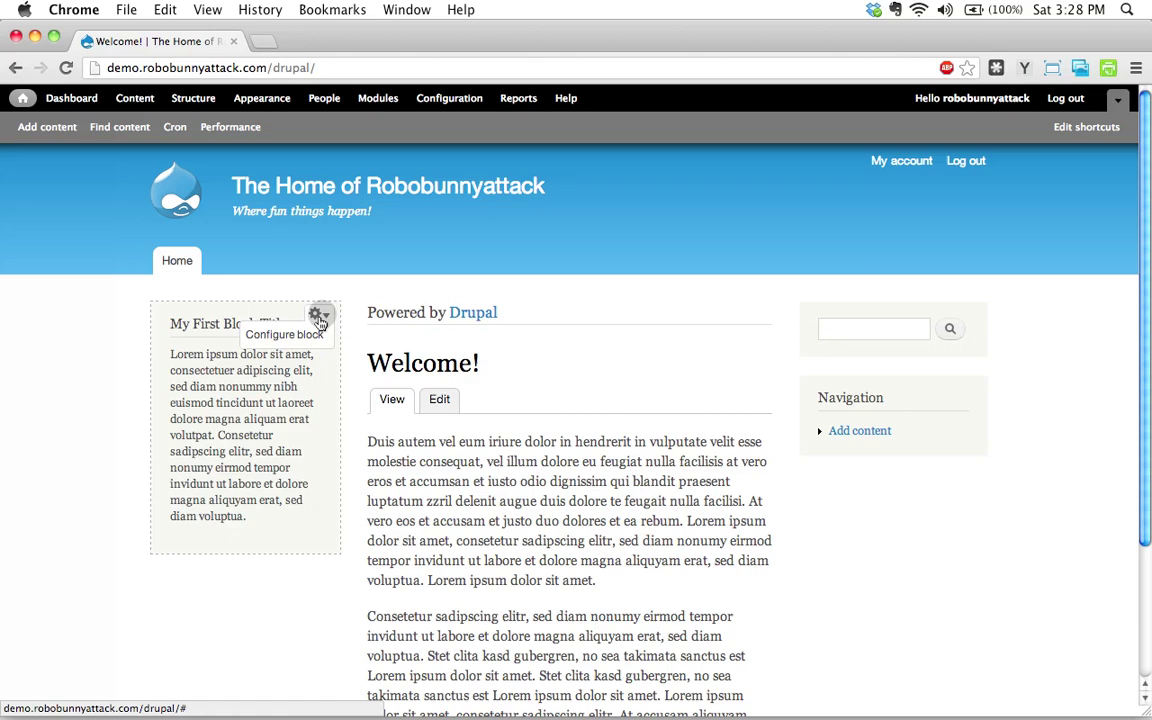
click(301, 336)
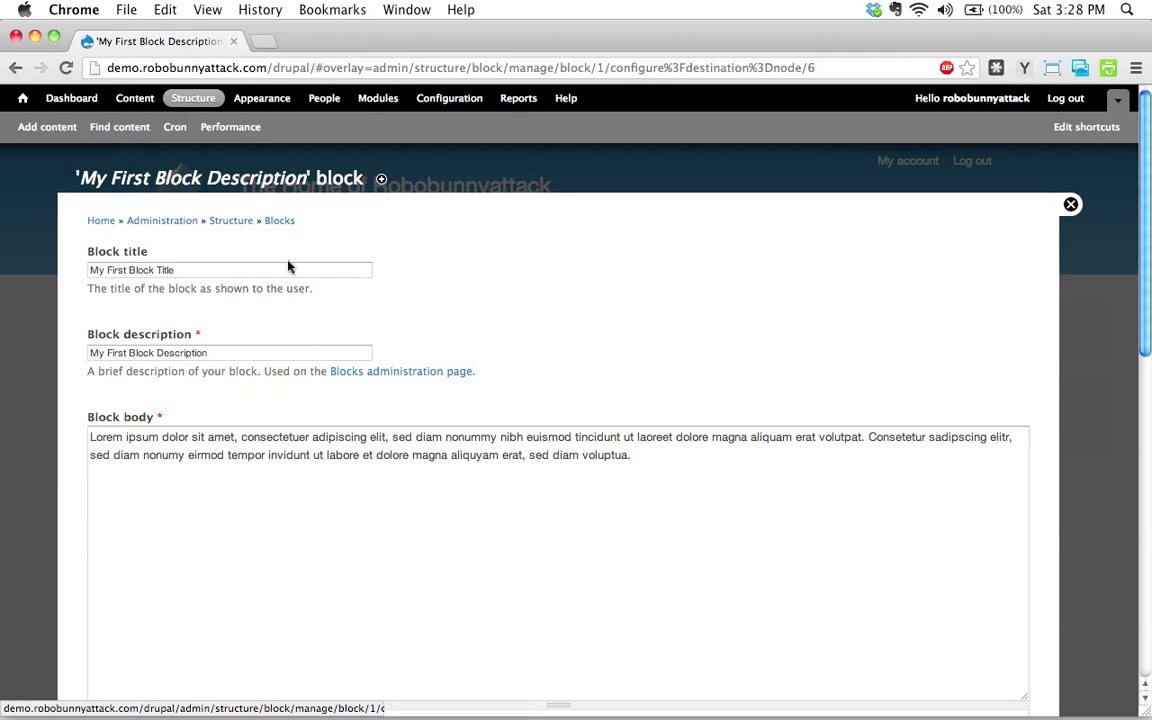
scroll(524, 342, down, 10)
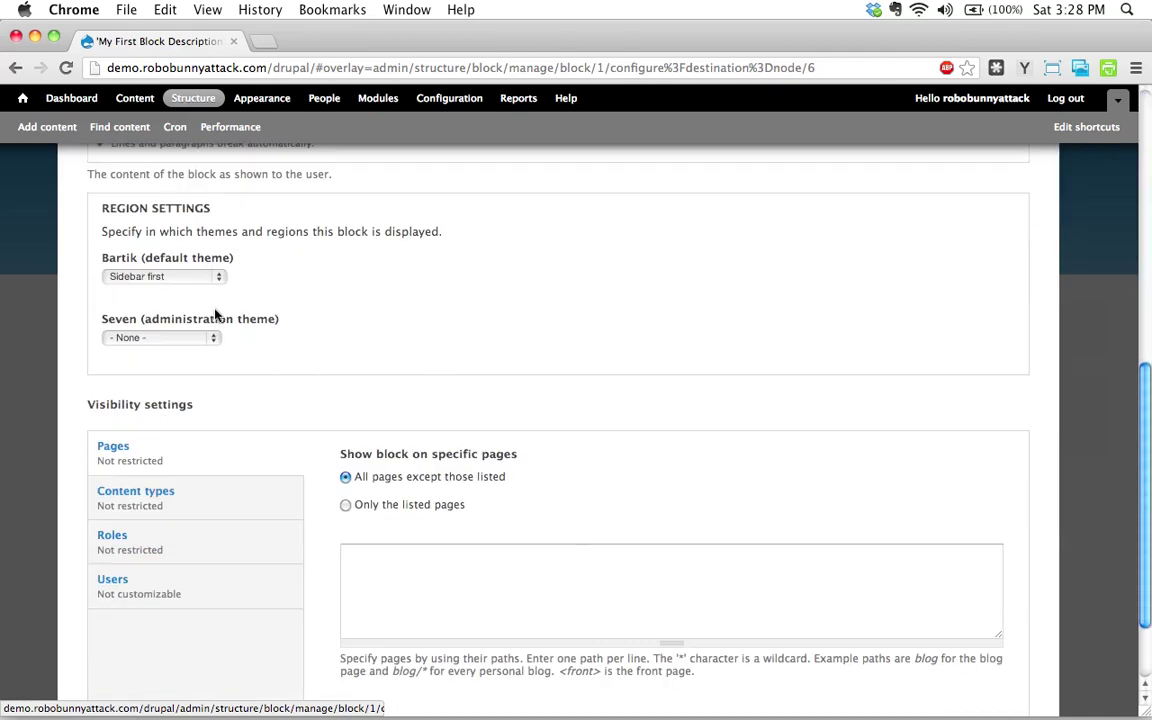
click(211, 276)
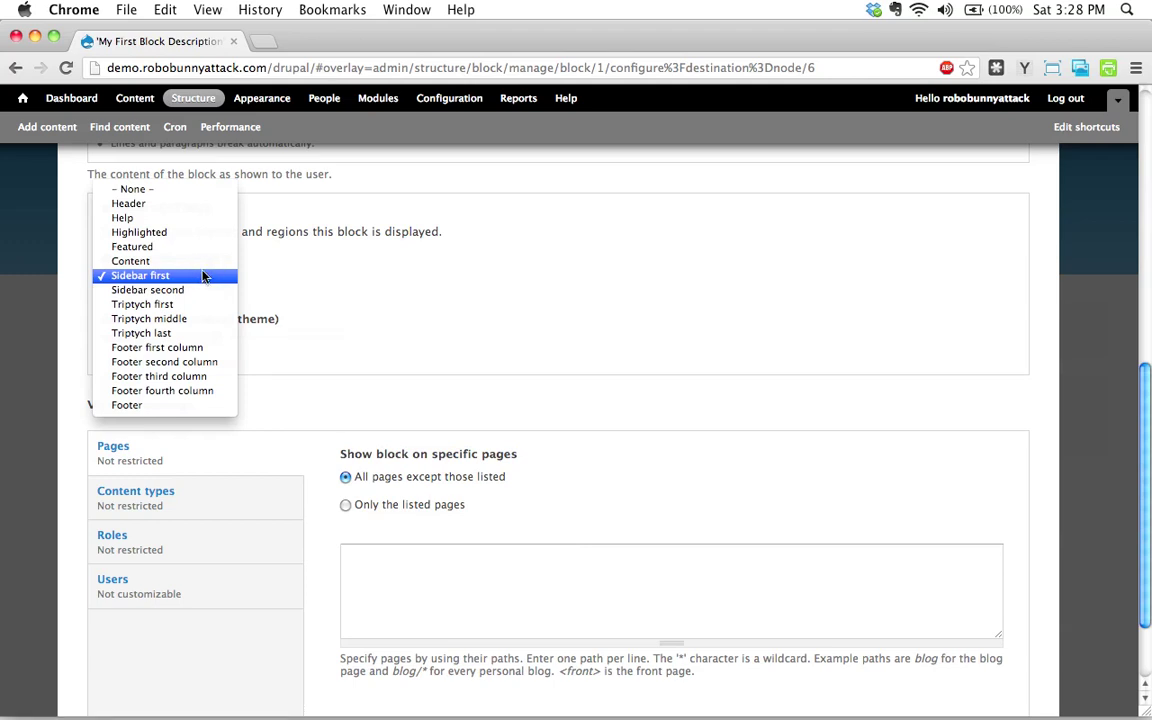
click(185, 305)
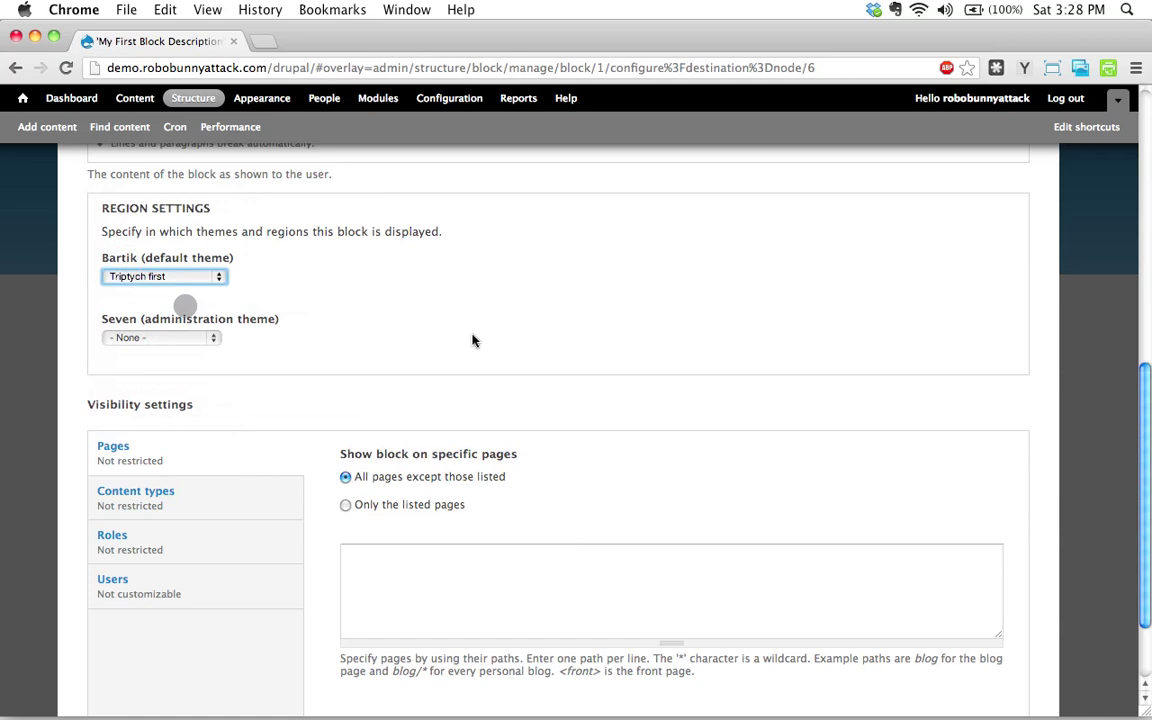
scroll(418, 514, down, 3)
click(165, 633)
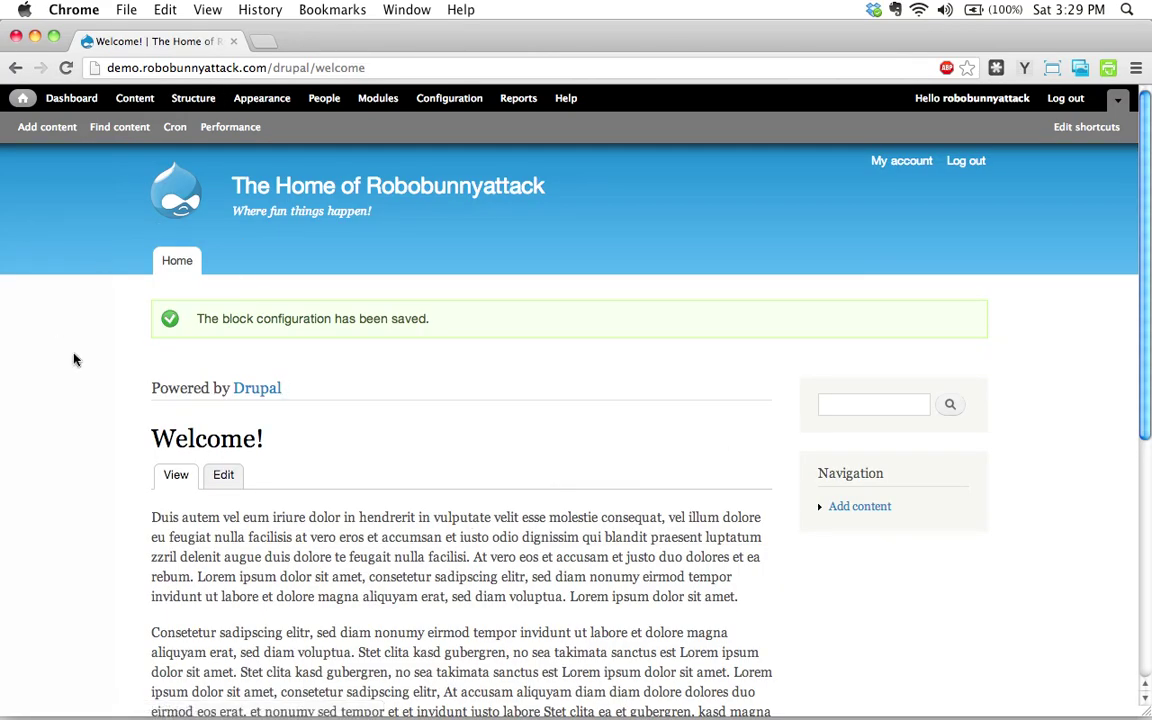
Step: Reveal the gear menu of 'My First Block Title' in Triptych first
scroll(221, 340, down, 5)
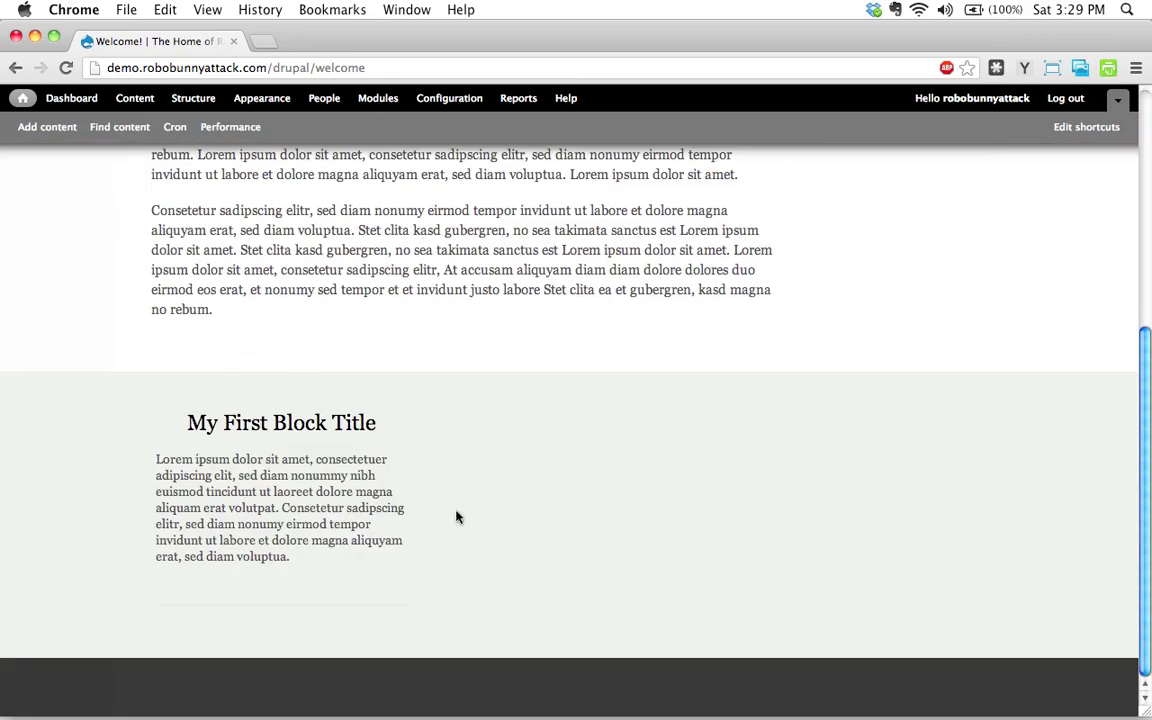
mouse_move(190, 570)
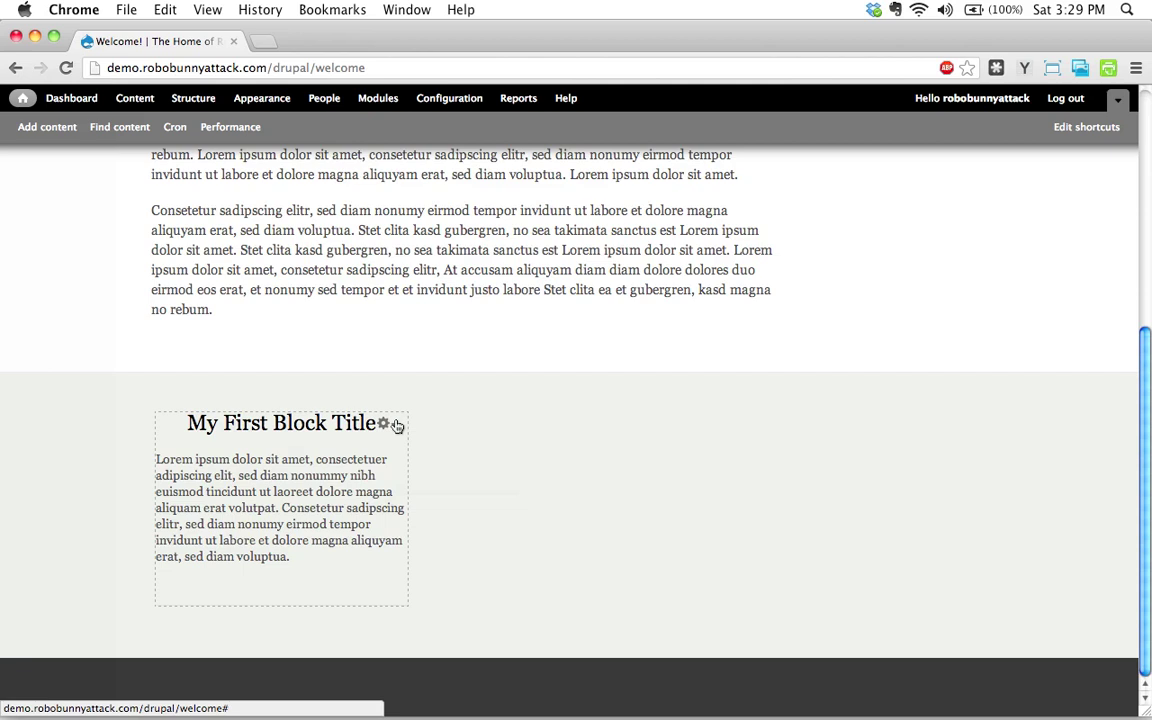
mouse_move(289, 465)
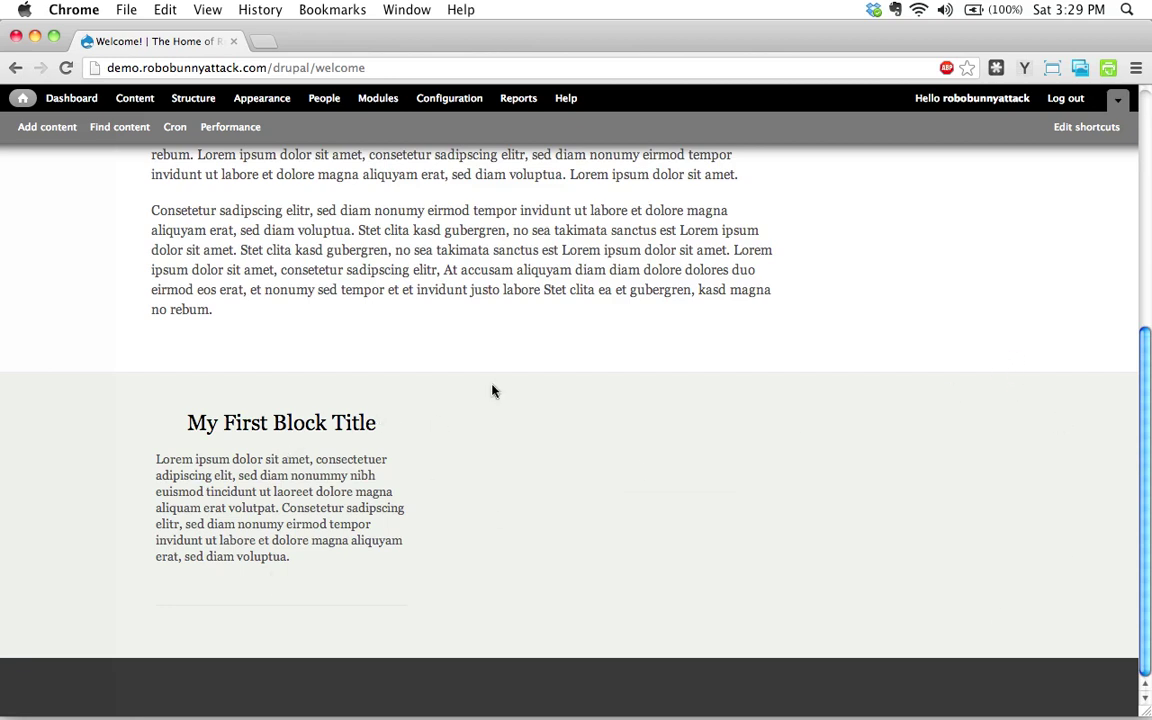
click(385, 425)
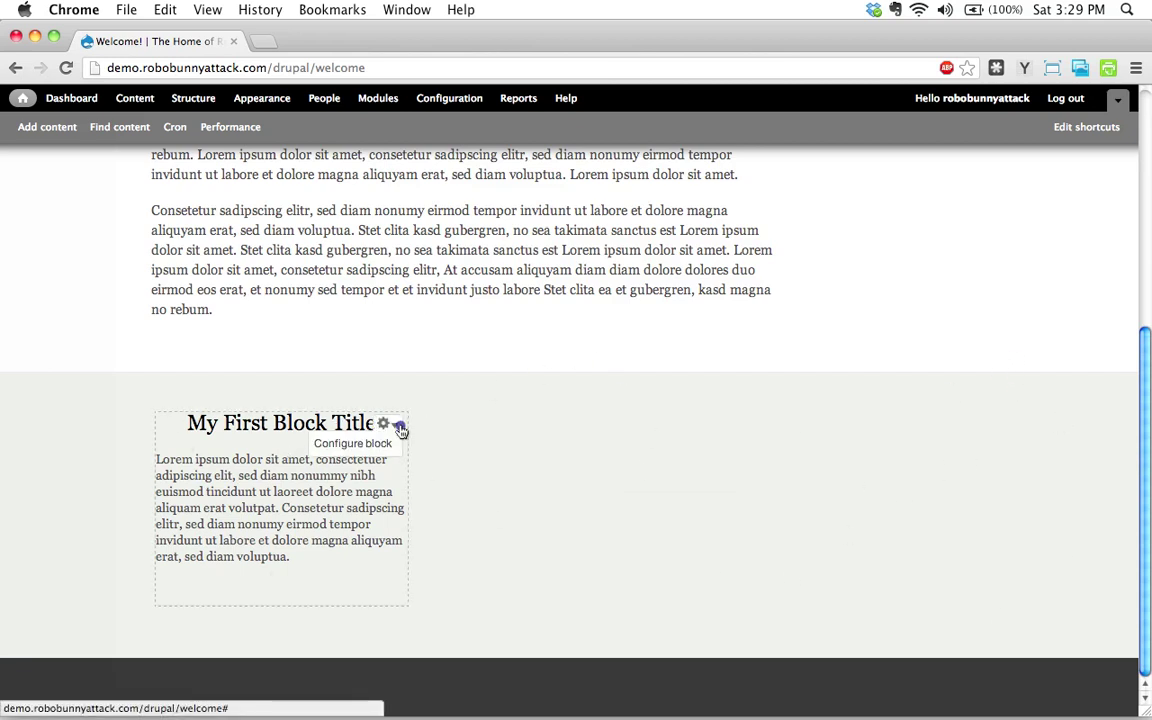
Step: Reassign the block to Bartik's Footer region, save, and confirm it shows in the footer
click(378, 444)
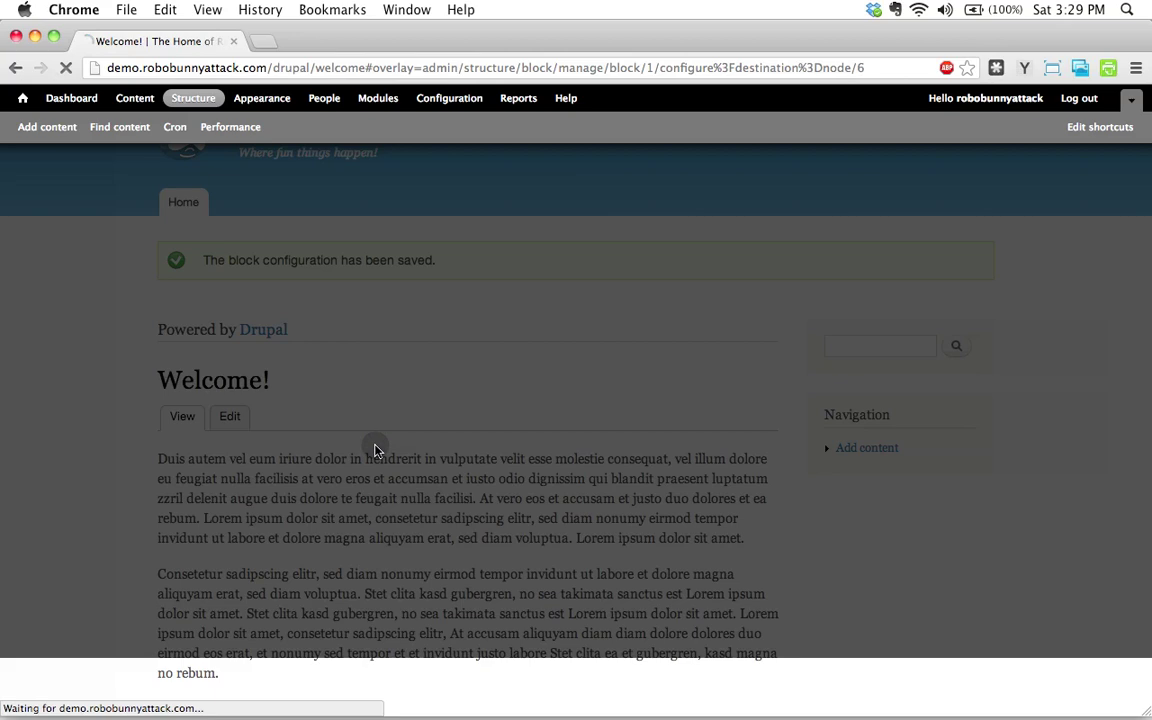
scroll(257, 468, down, 8)
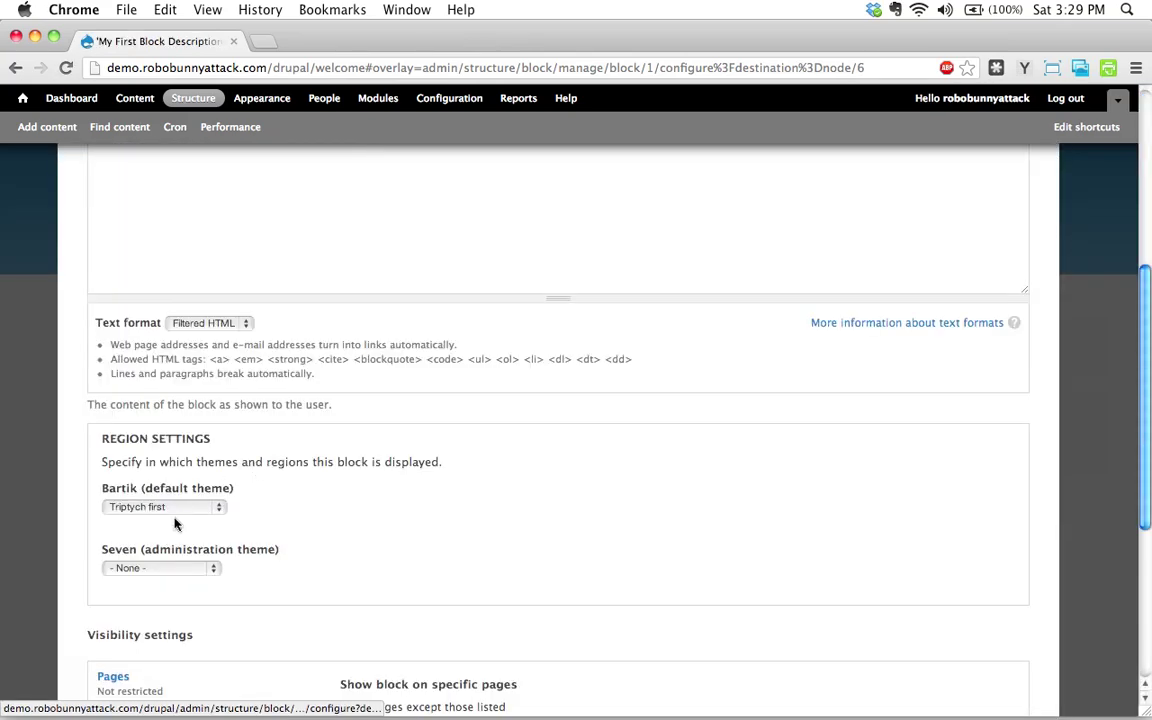
click(172, 507)
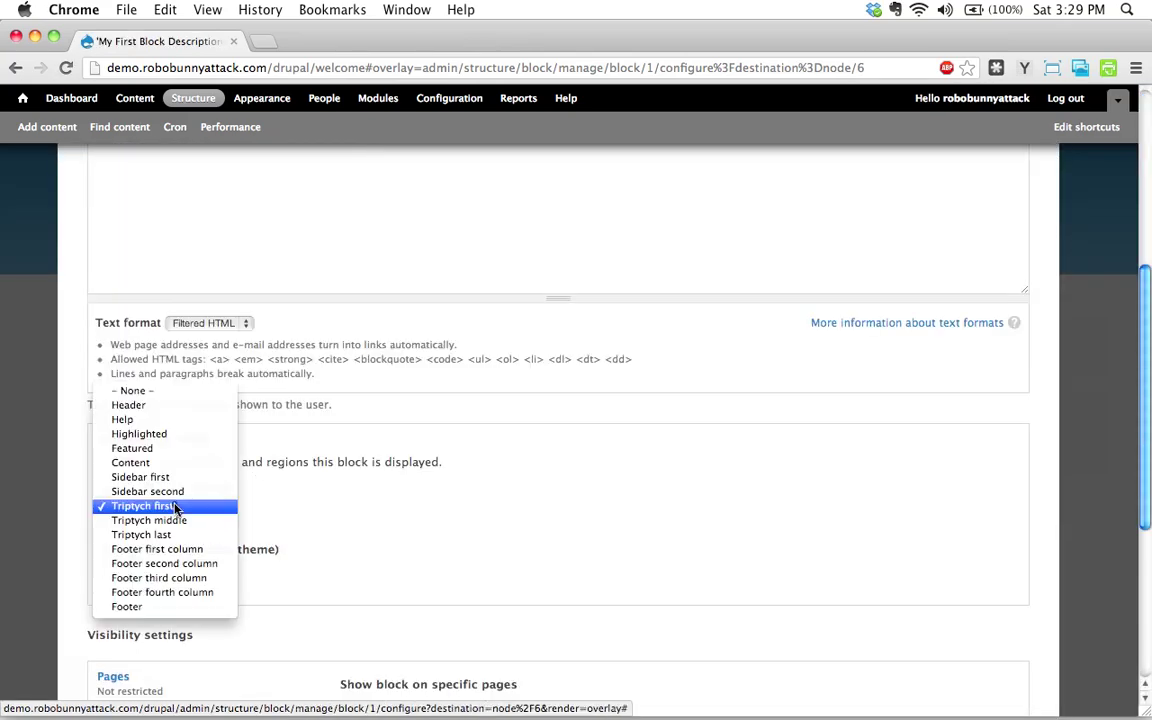
click(160, 607)
scroll(185, 602, down, 5)
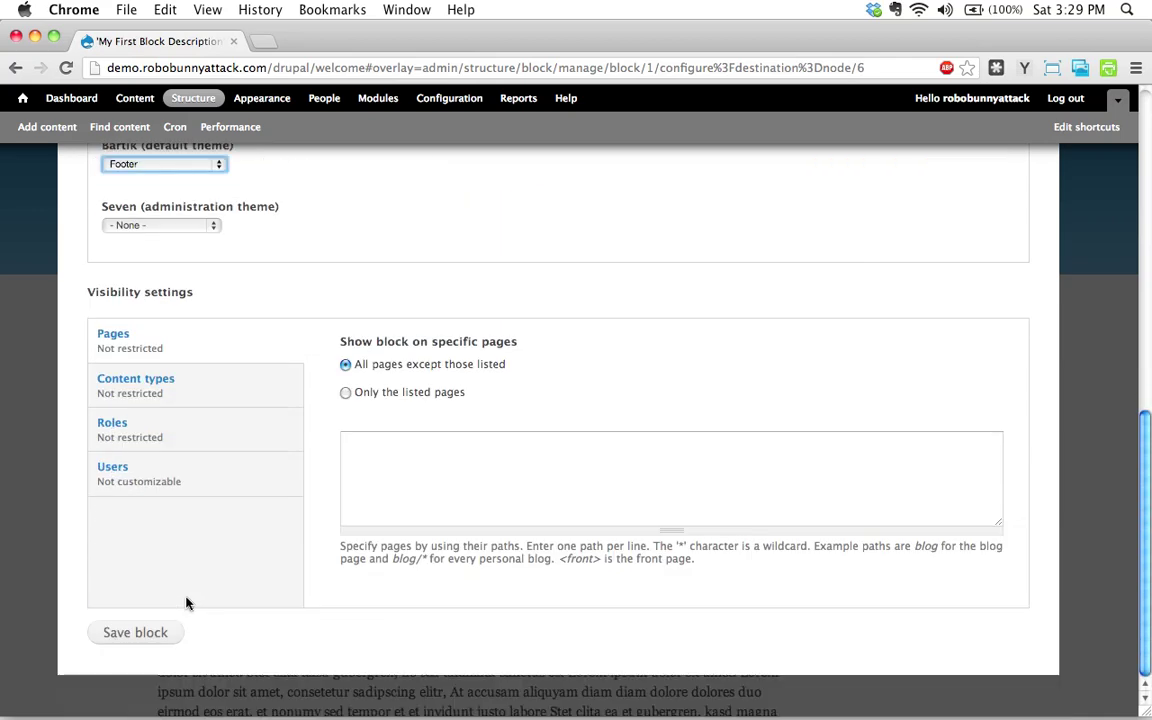
click(155, 638)
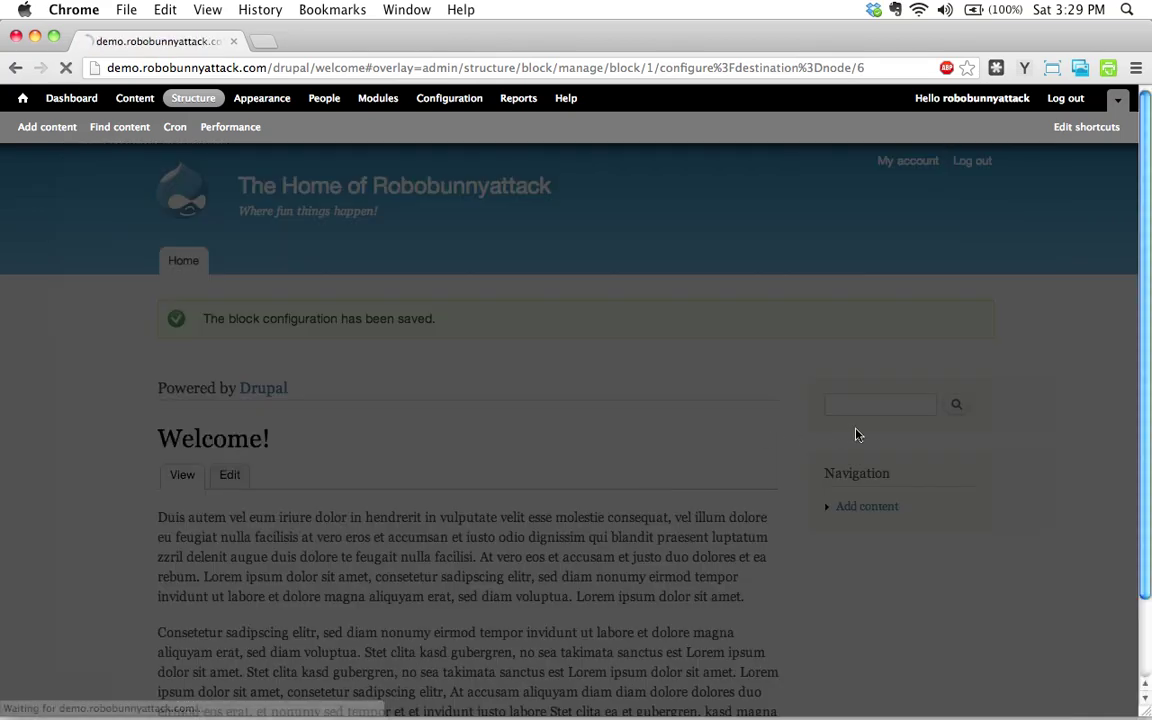
scroll(758, 474, down, 5)
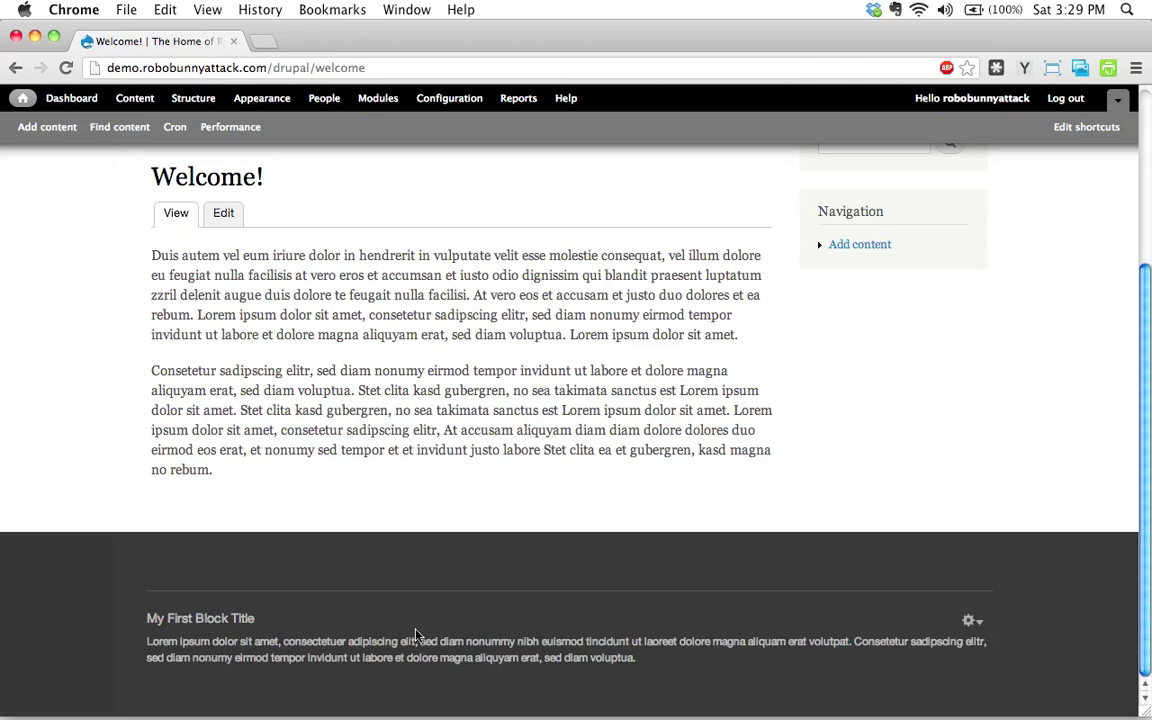
Step: Change My First Block Title's Bartik region to Footer first column and save the block
click(973, 623)
click(900, 638)
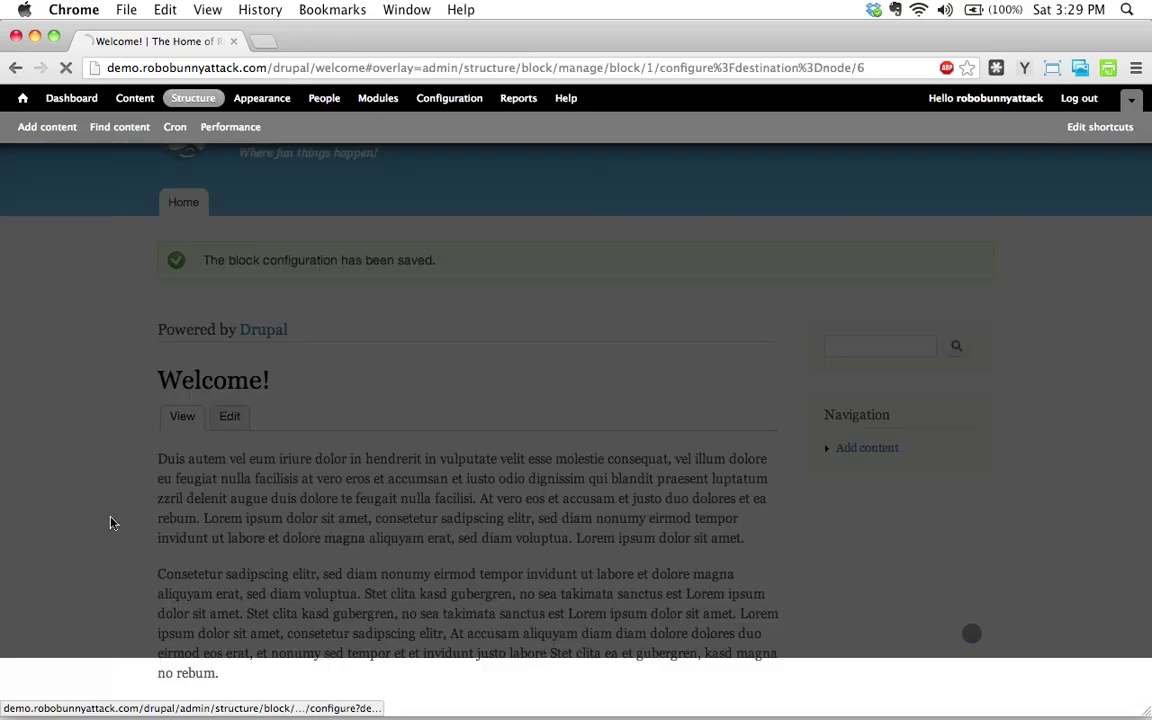
scroll(398, 496, down, 5)
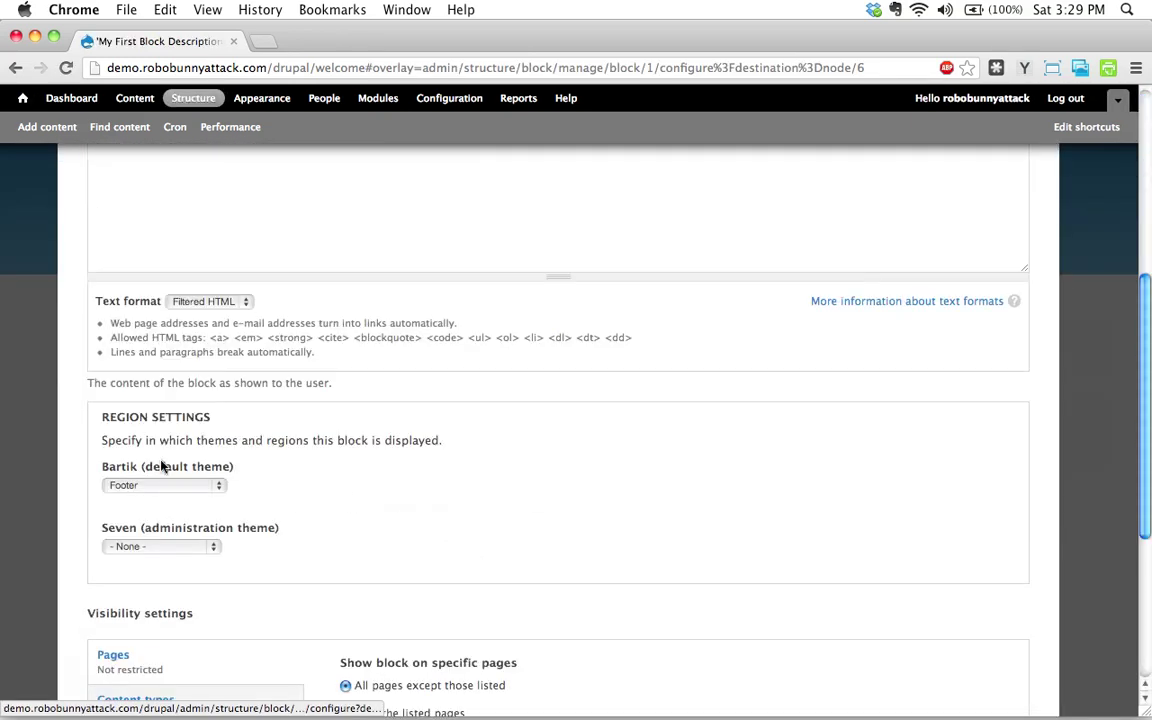
click(165, 484)
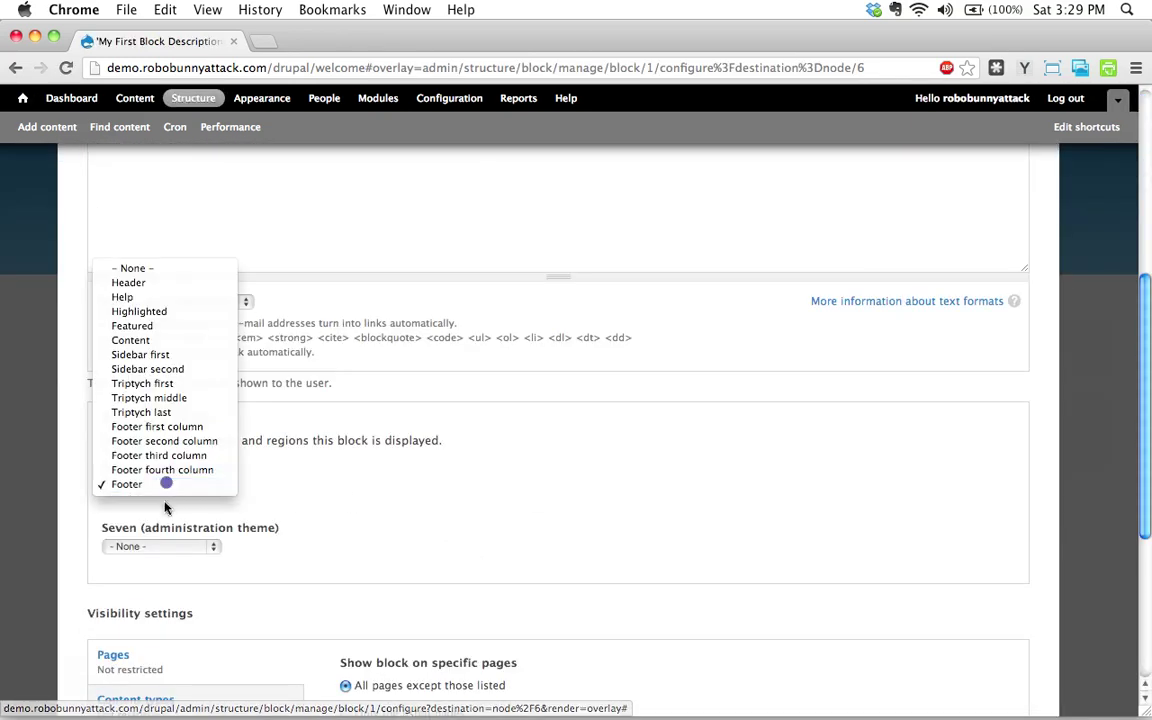
click(182, 428)
scroll(386, 527, down, 5)
click(134, 633)
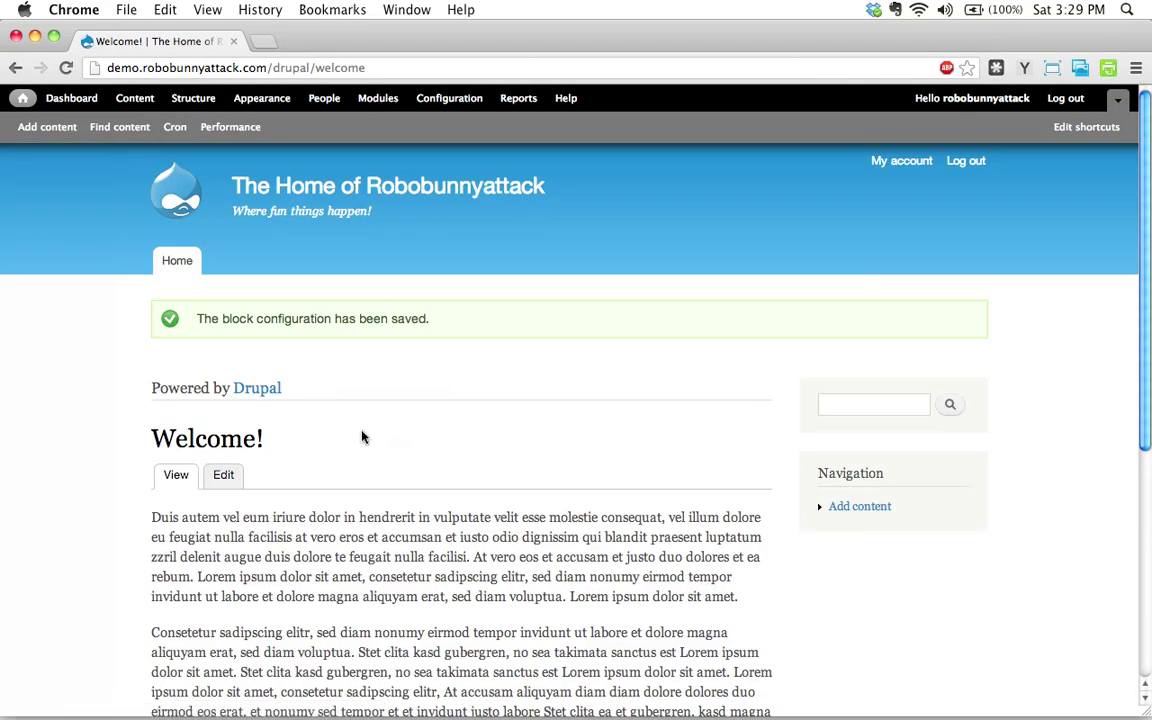
Step: Check the block as a narrow footer column, then go to Structure > Blocks
scroll(361, 437, down, 5)
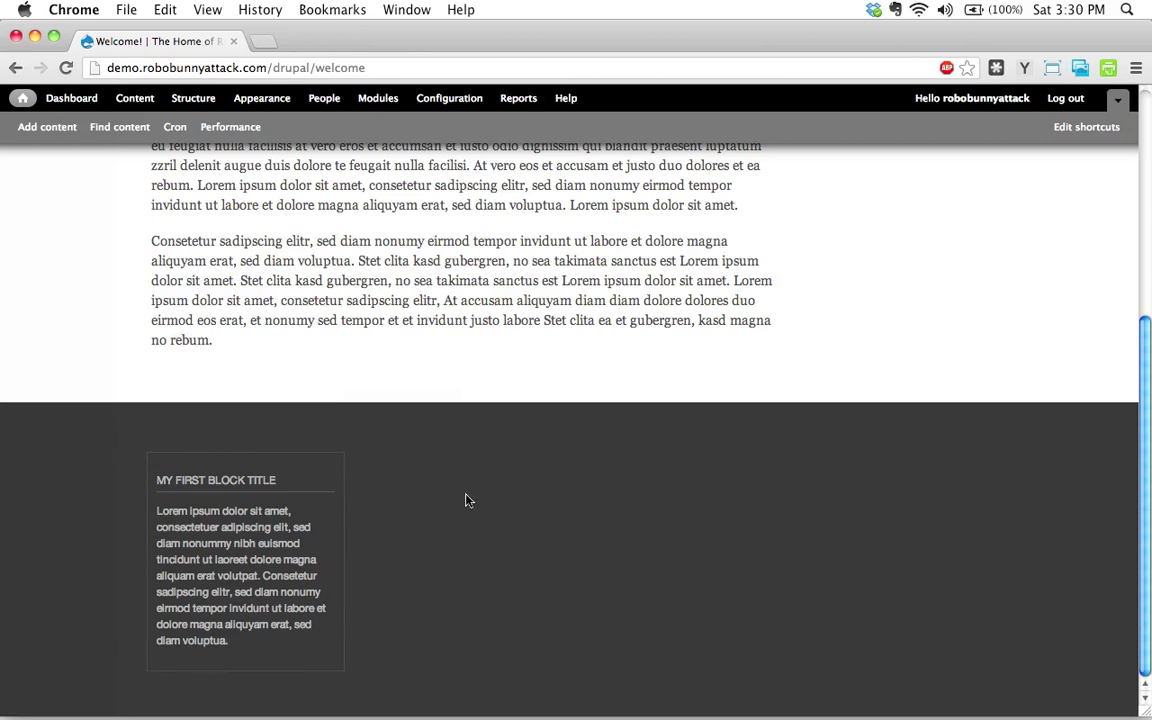
scroll(466, 500, up, 8)
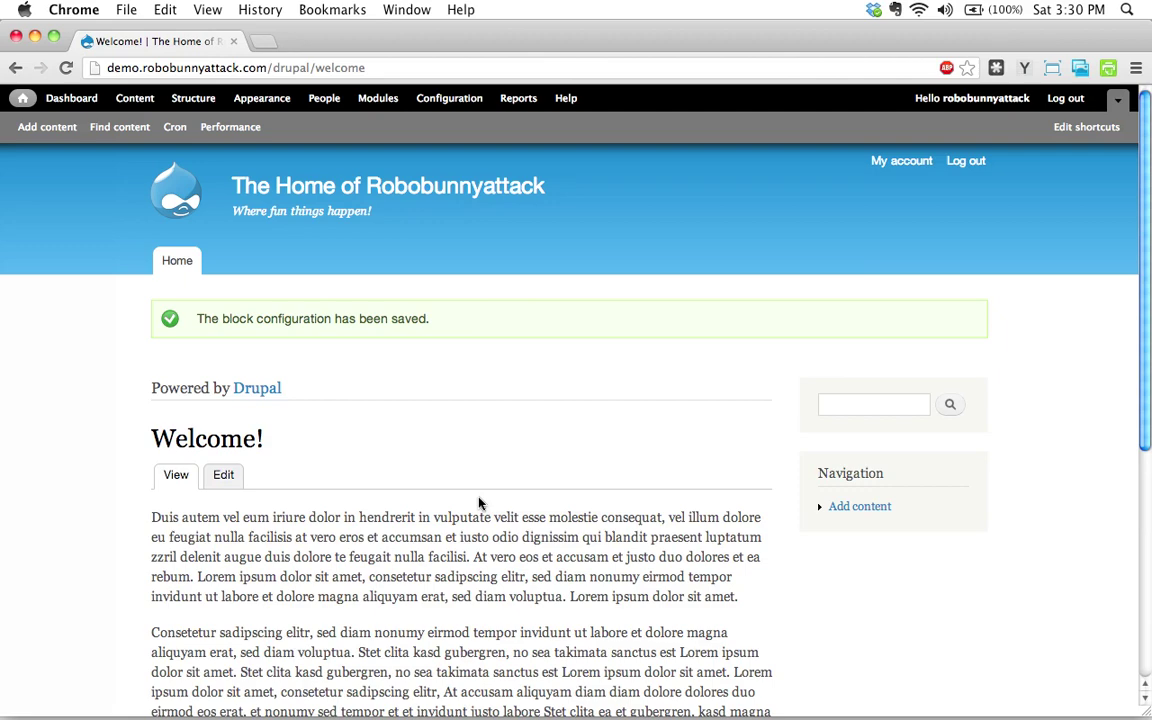
scroll(417, 435, down, 8)
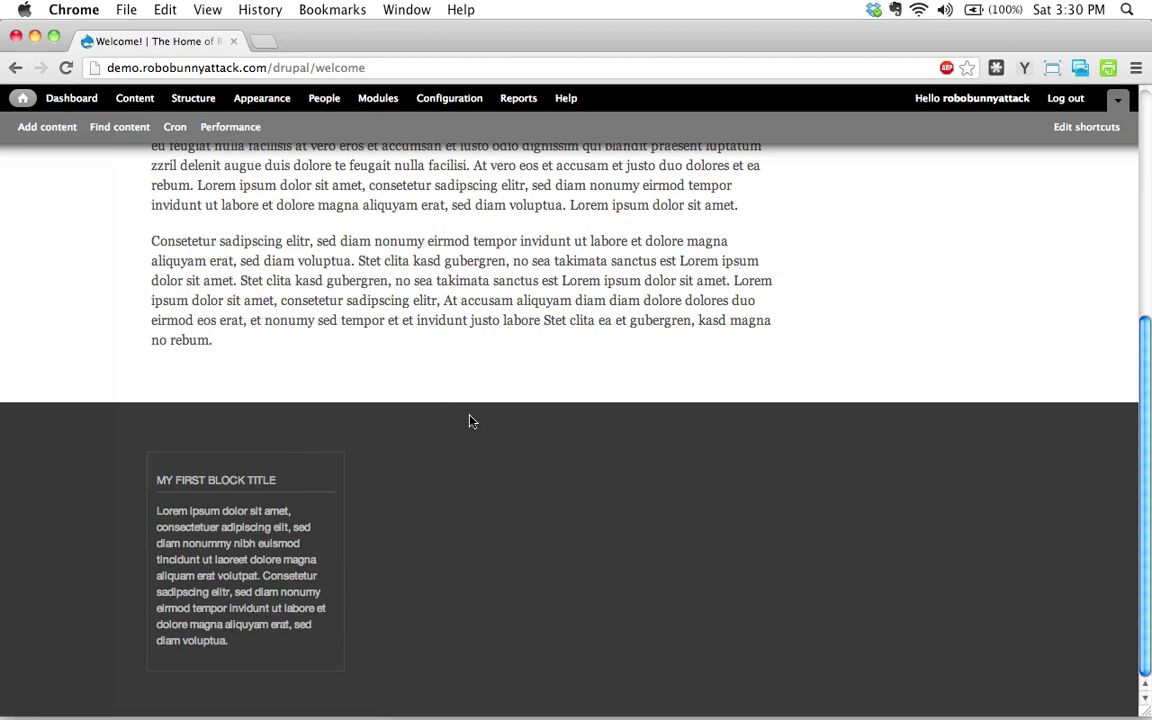
scroll(481, 419, up, 5)
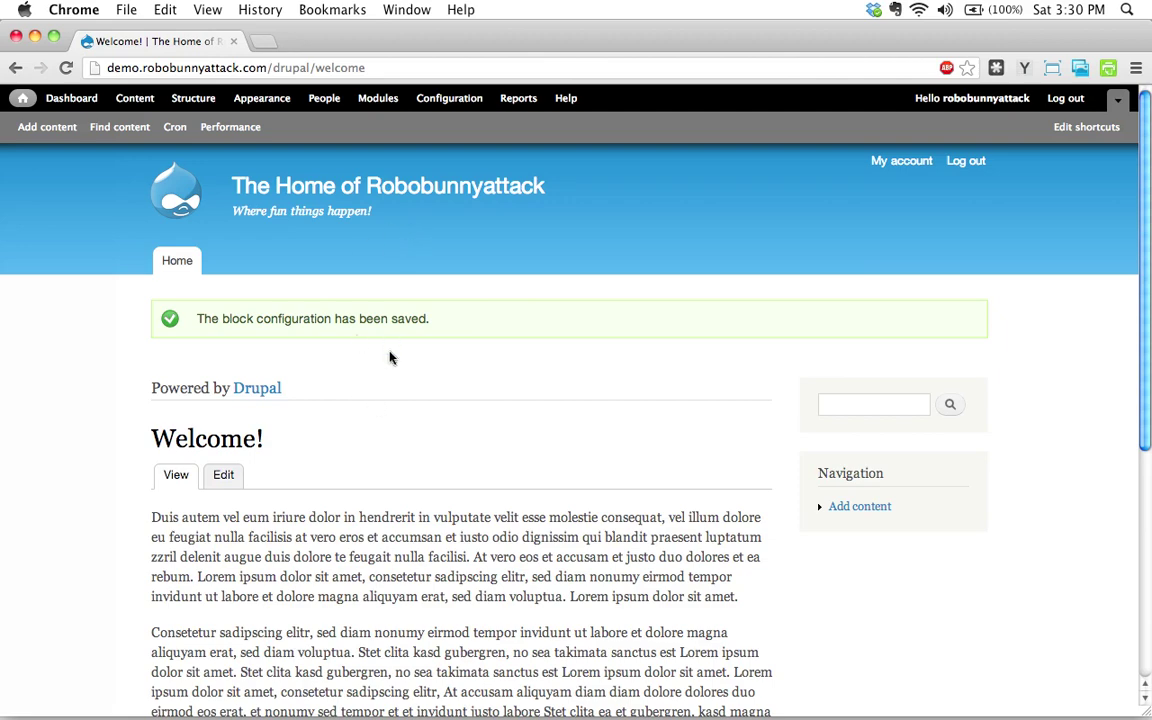
scroll(391, 356, down, 5)
scroll(390, 357, up, 5)
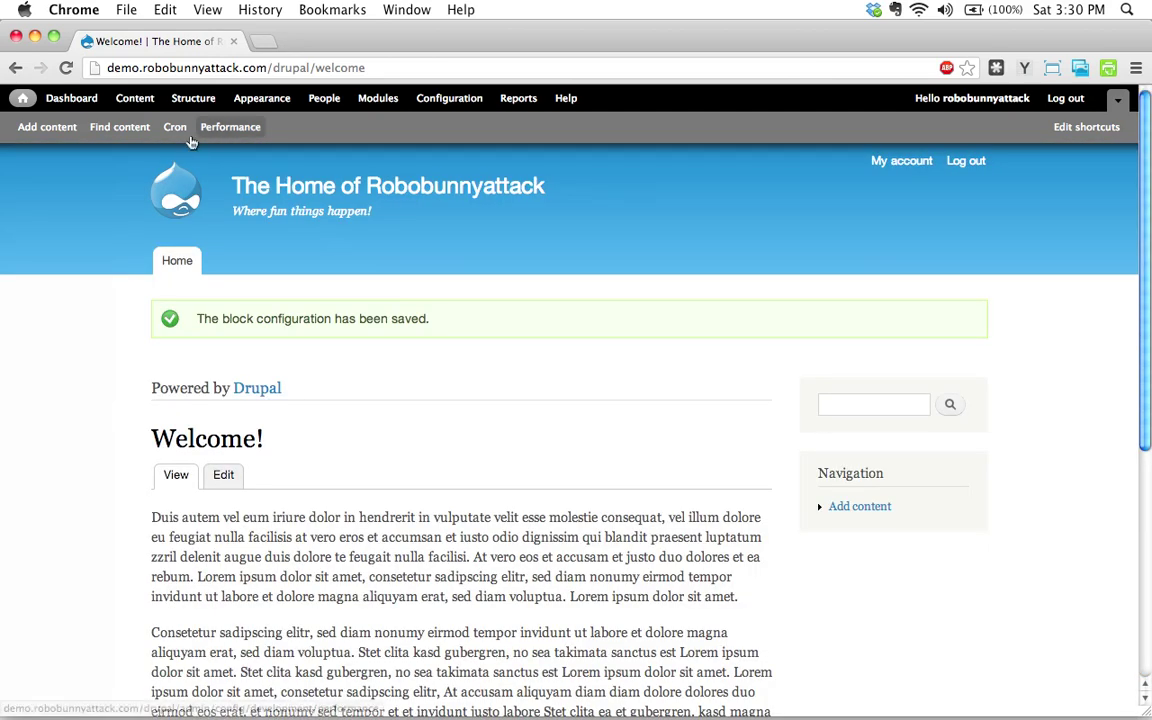
click(193, 99)
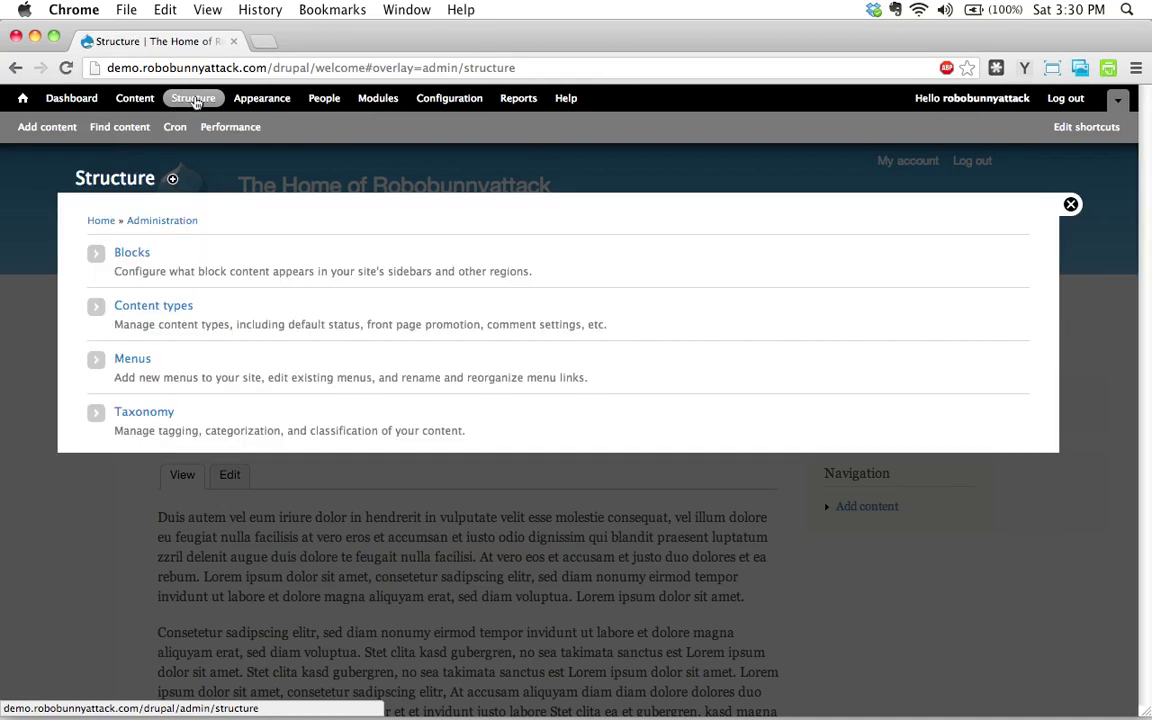
click(128, 252)
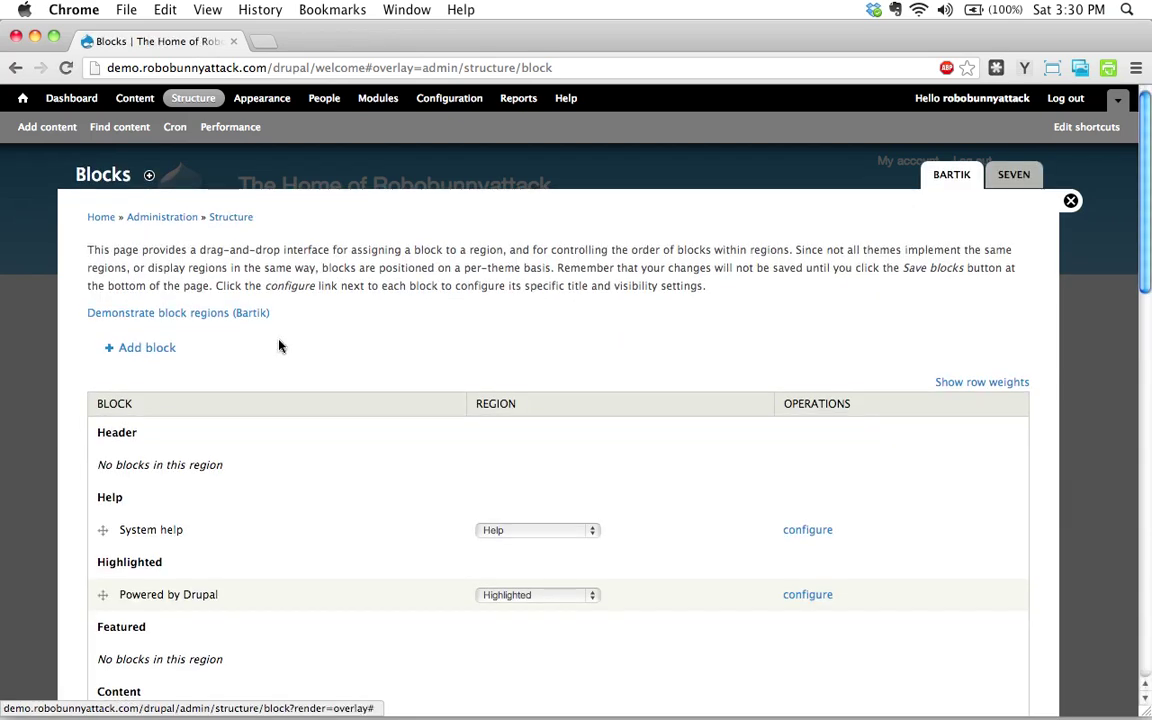
Step: Open the Demonstrate block regions (Bartik) link from the Blocks list in a new tab
scroll(229, 352, down, 4)
scroll(228, 354, up, 2)
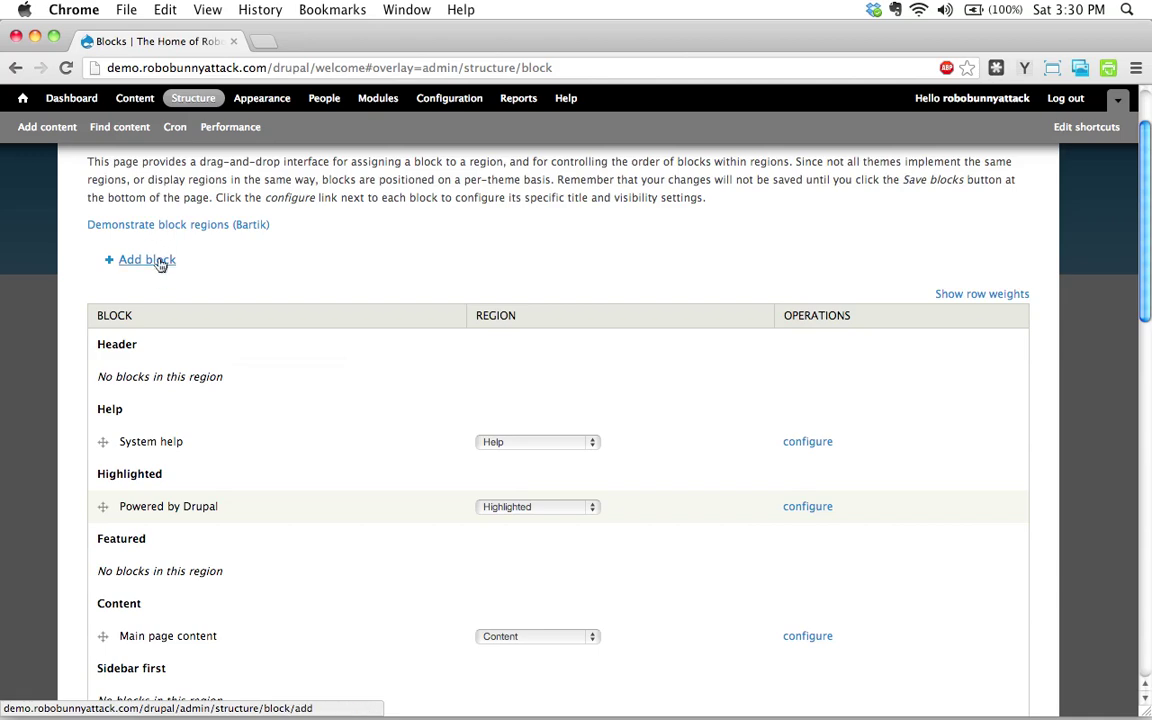
scroll(162, 285, down, 2)
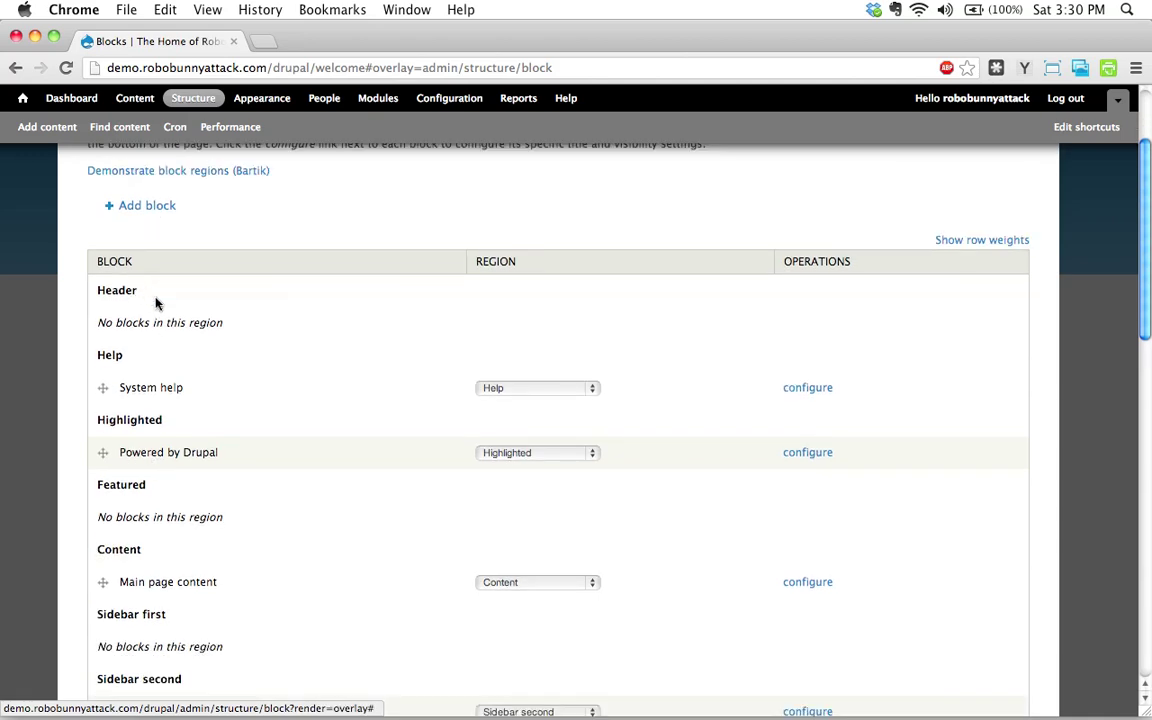
scroll(177, 558, down, 10)
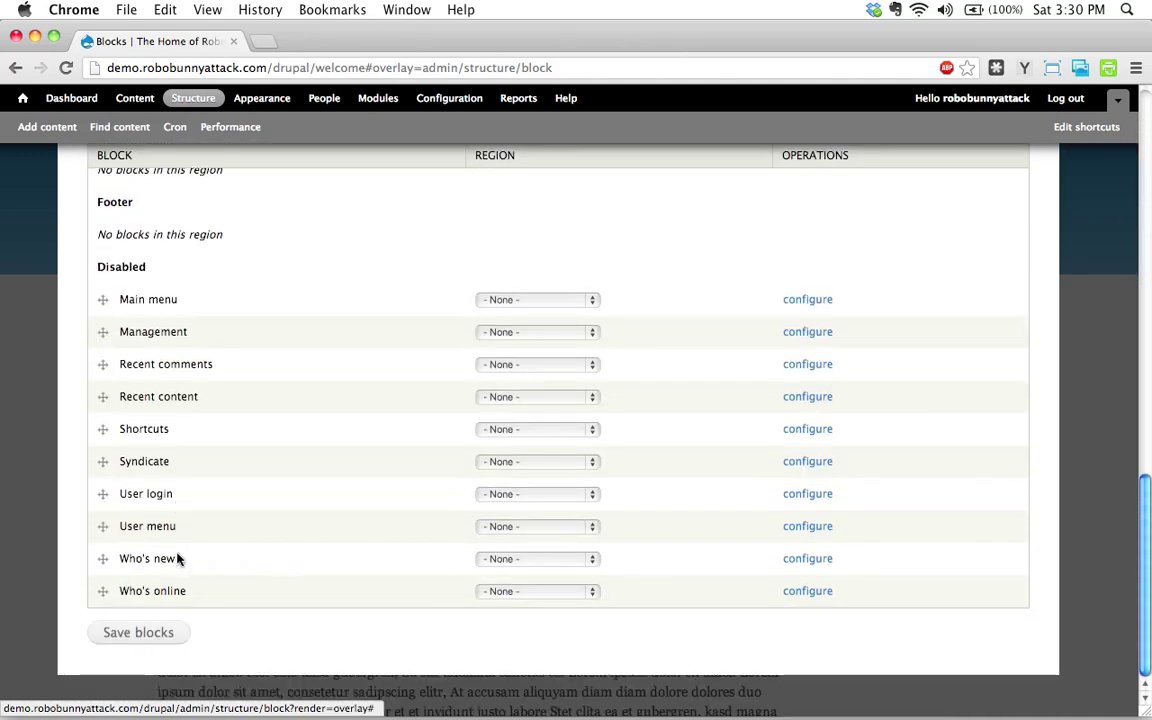
scroll(177, 558, up, 15)
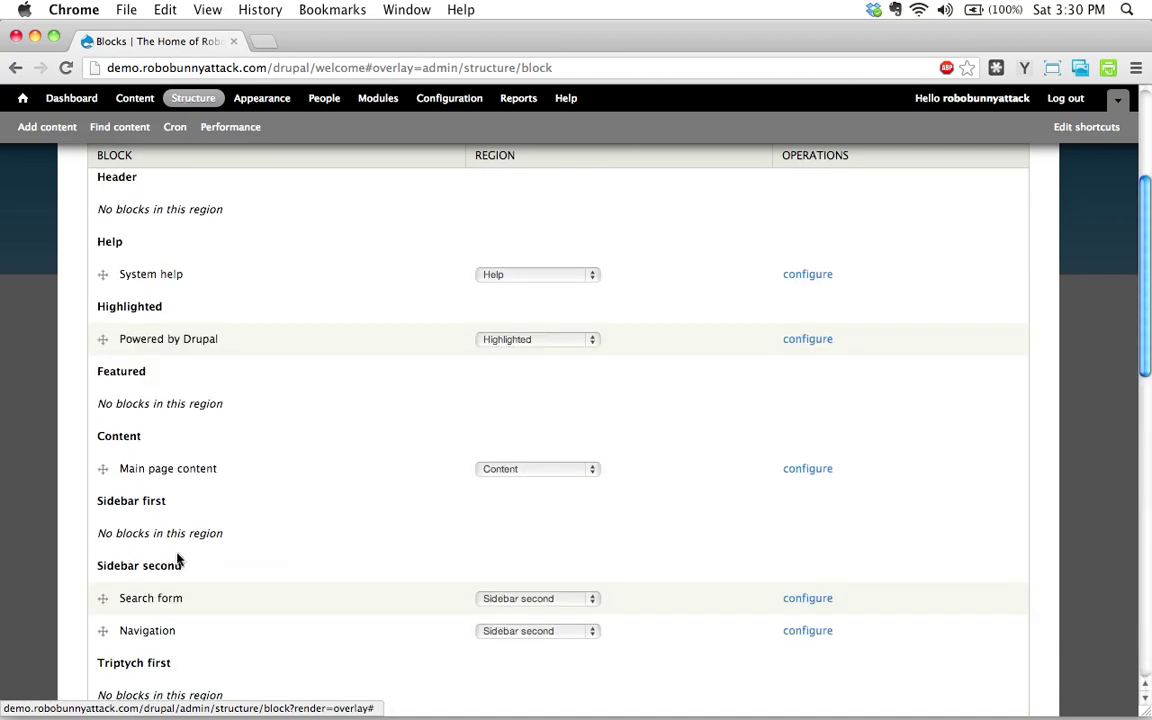
scroll(178, 561, up, 3)
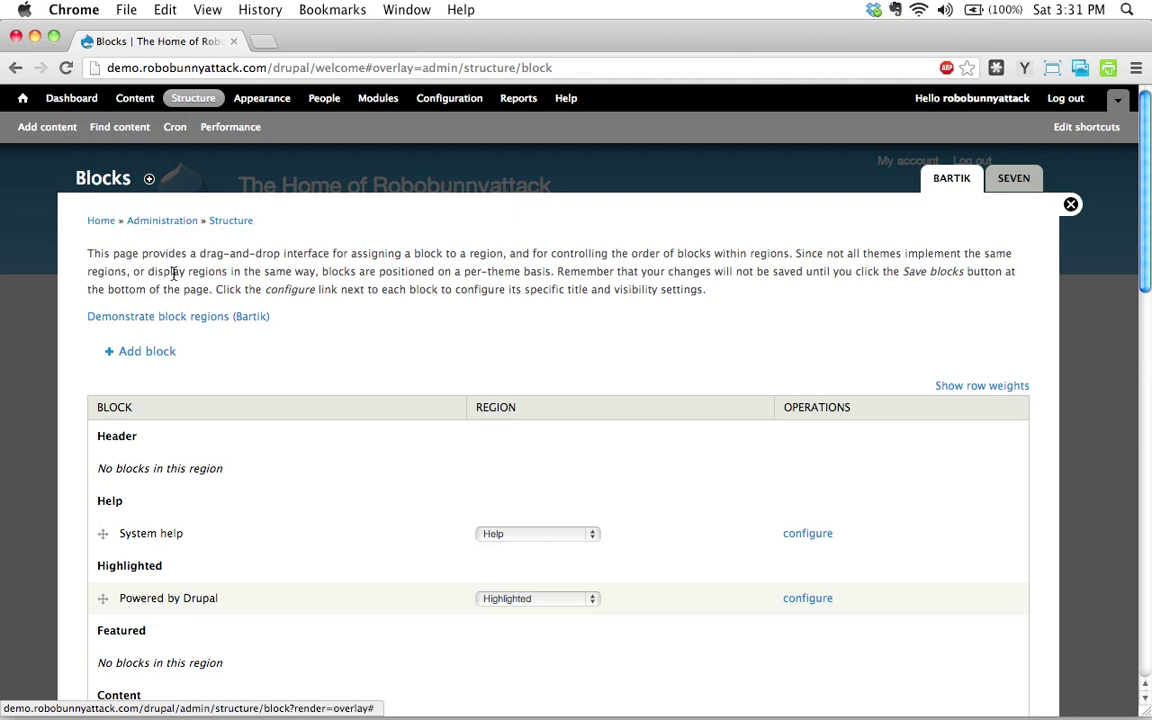
right_click(210, 316)
click(234, 321)
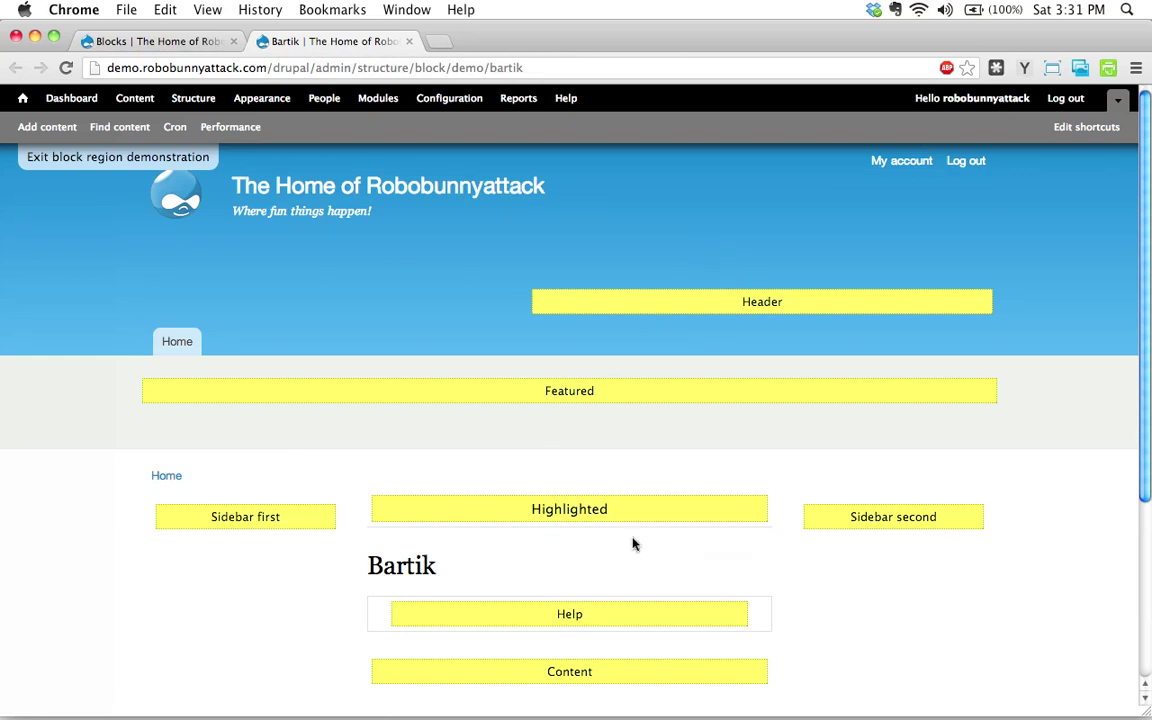
scroll(637, 525, down, 3)
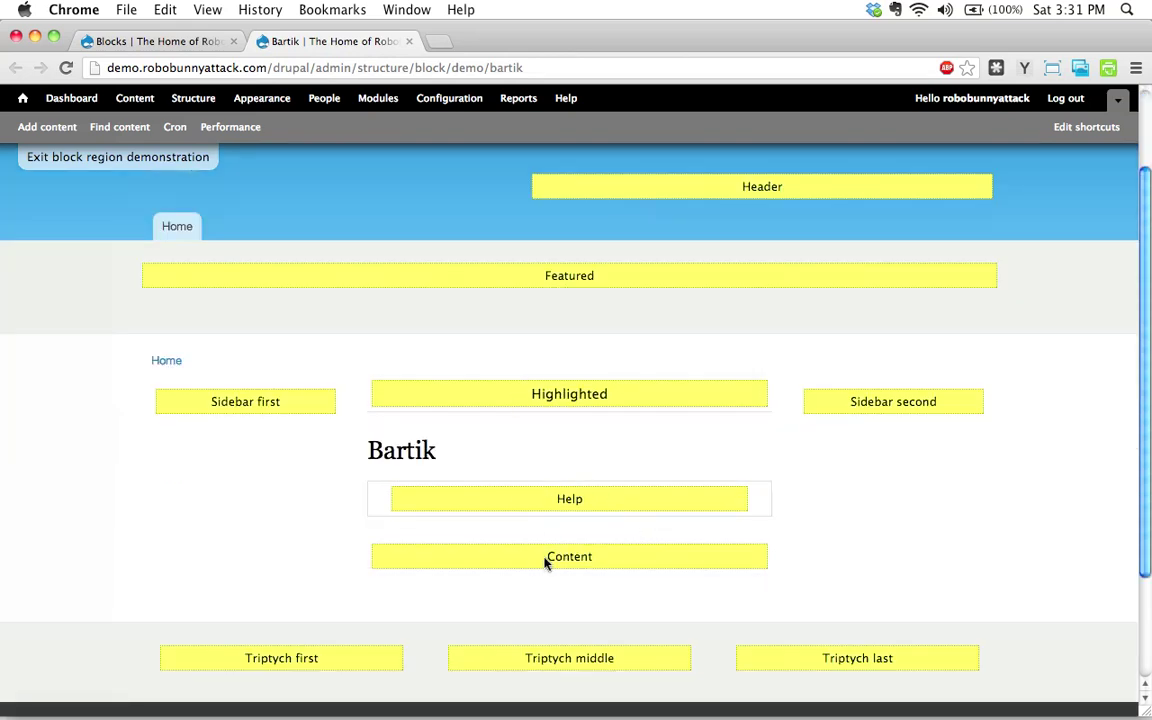
scroll(460, 520, up, 3)
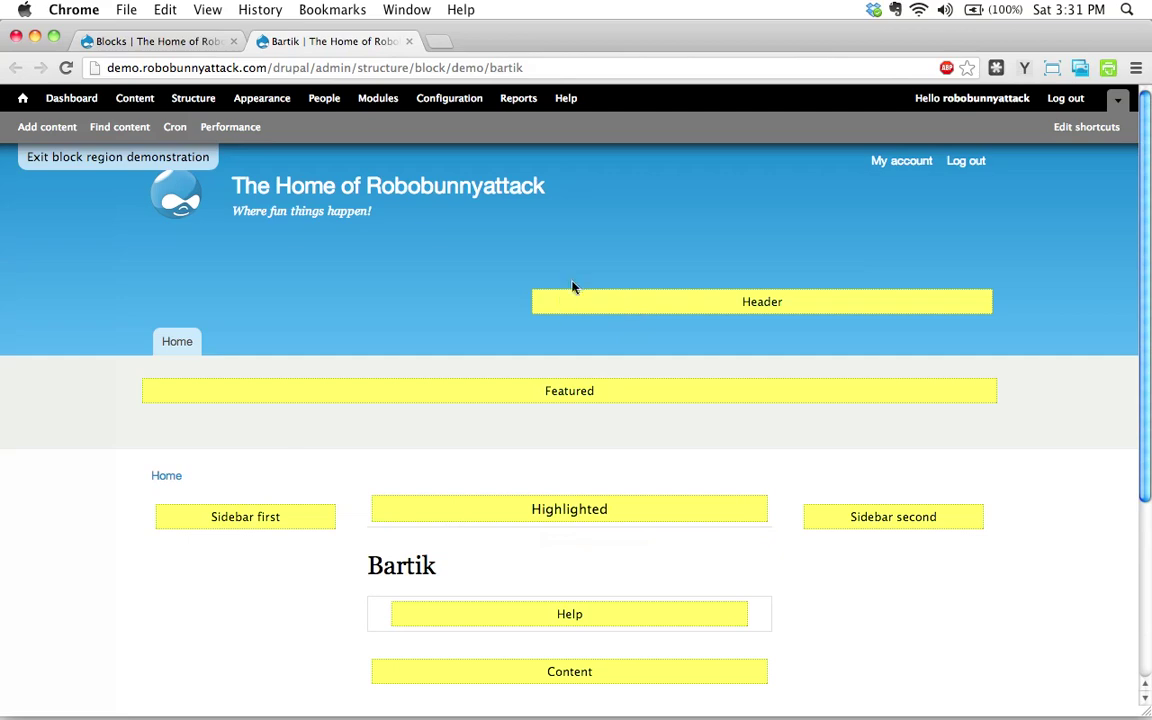
scroll(995, 300, down, 3)
scroll(599, 486, down, 2)
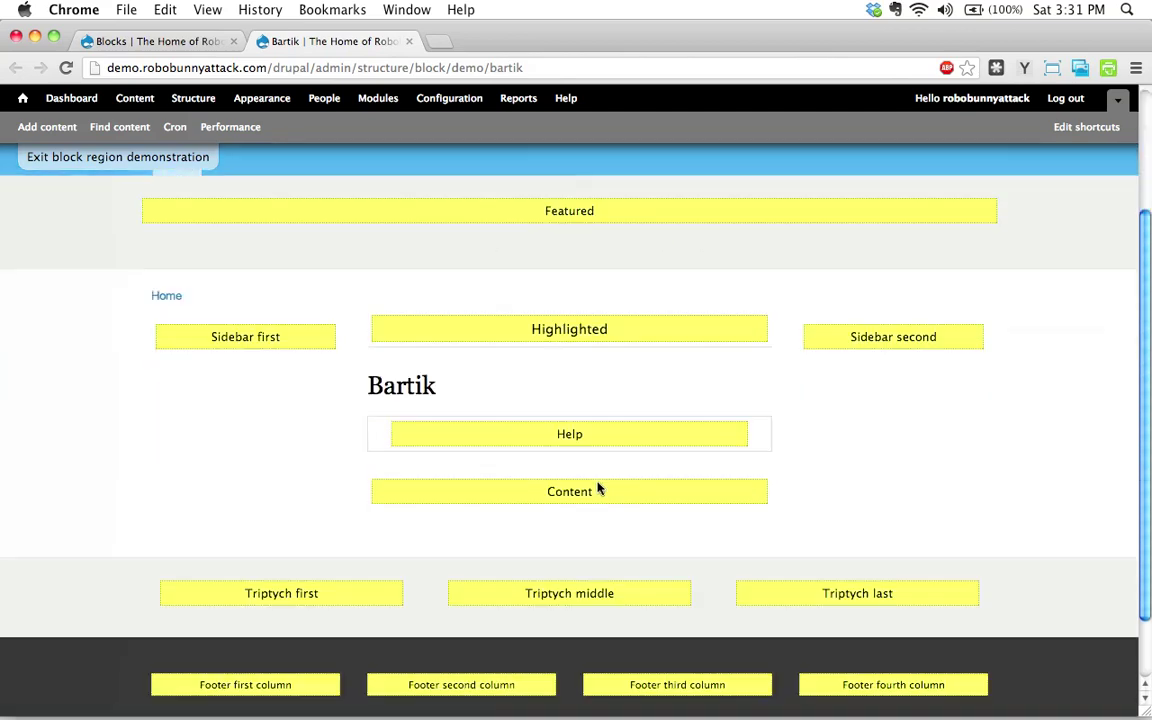
scroll(599, 486, up, 2)
scroll(599, 482, down, 3)
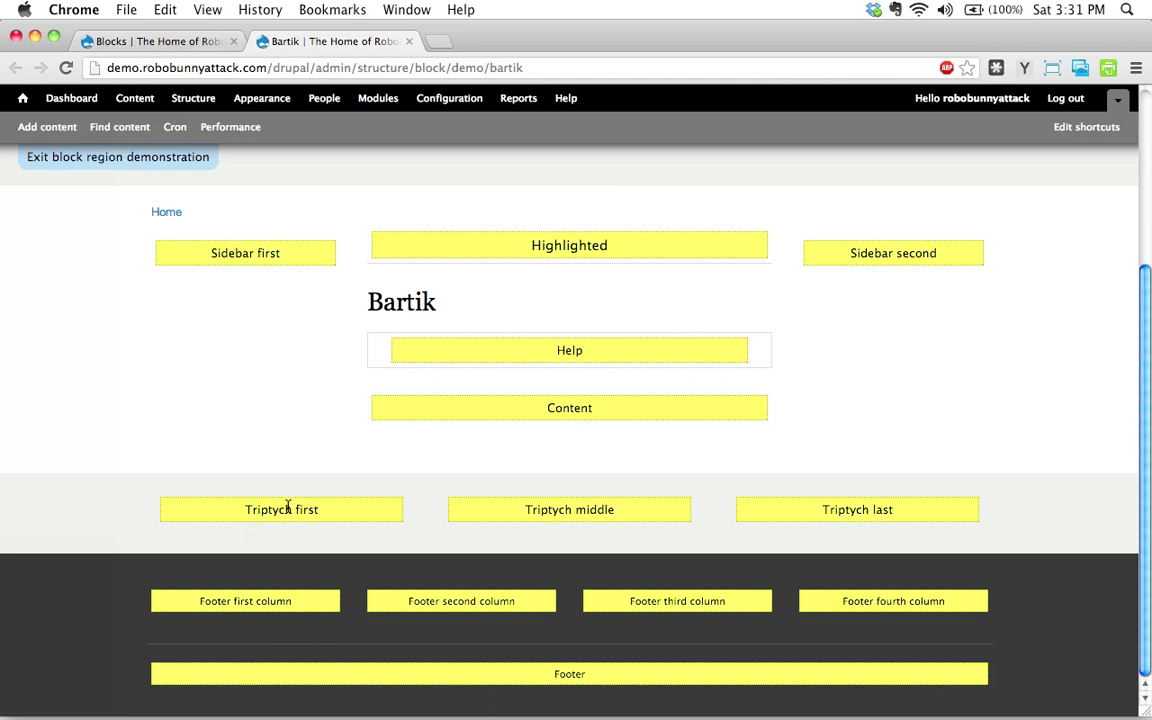
scroll(235, 452, up, 5)
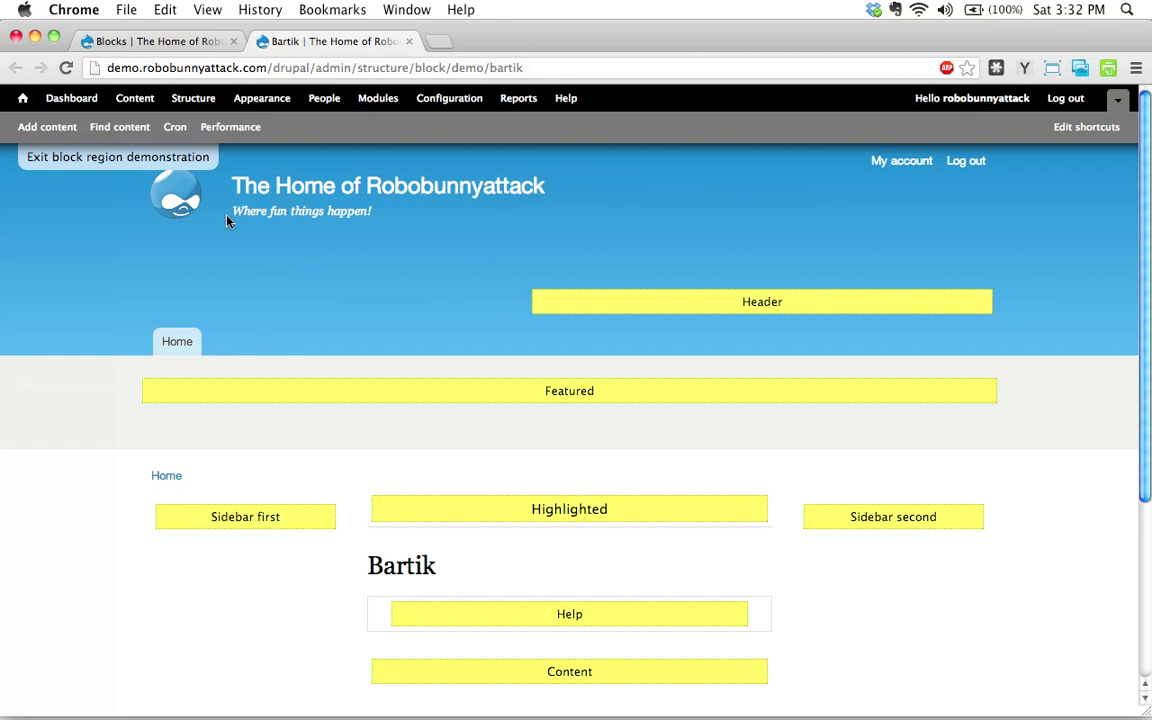
Step: Add a custom block described 'Copyright Notice' whose body is a 2013 copyright line for the site
click(165, 41)
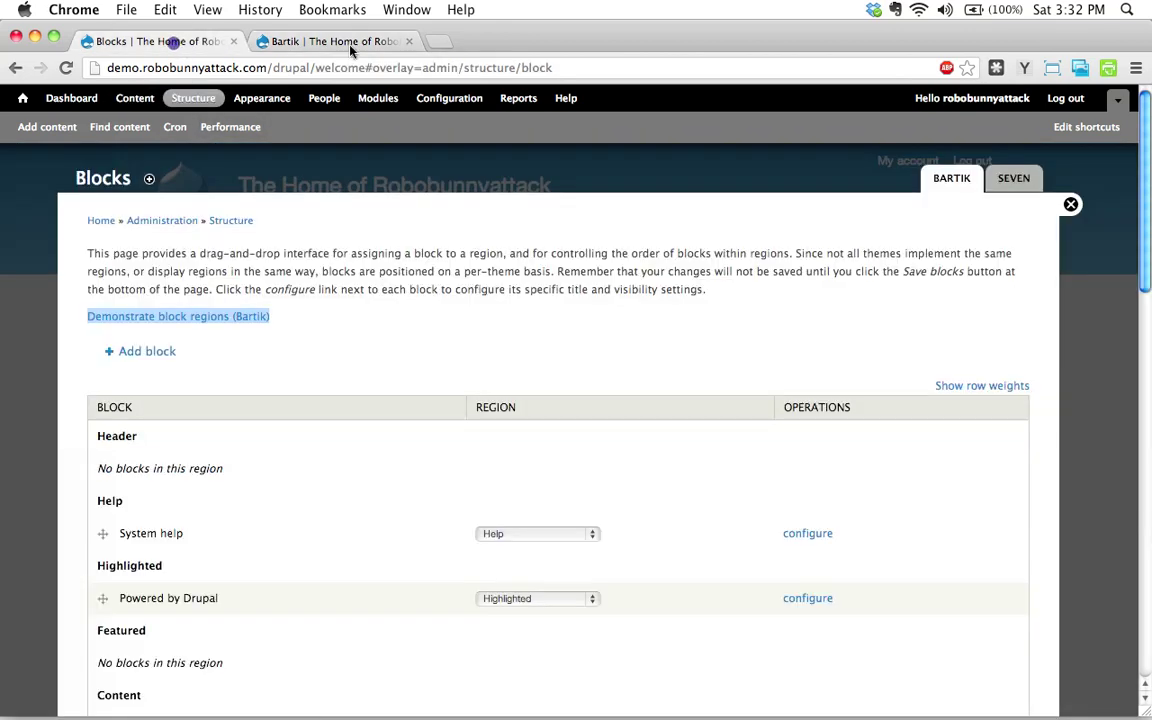
click(408, 41)
click(150, 351)
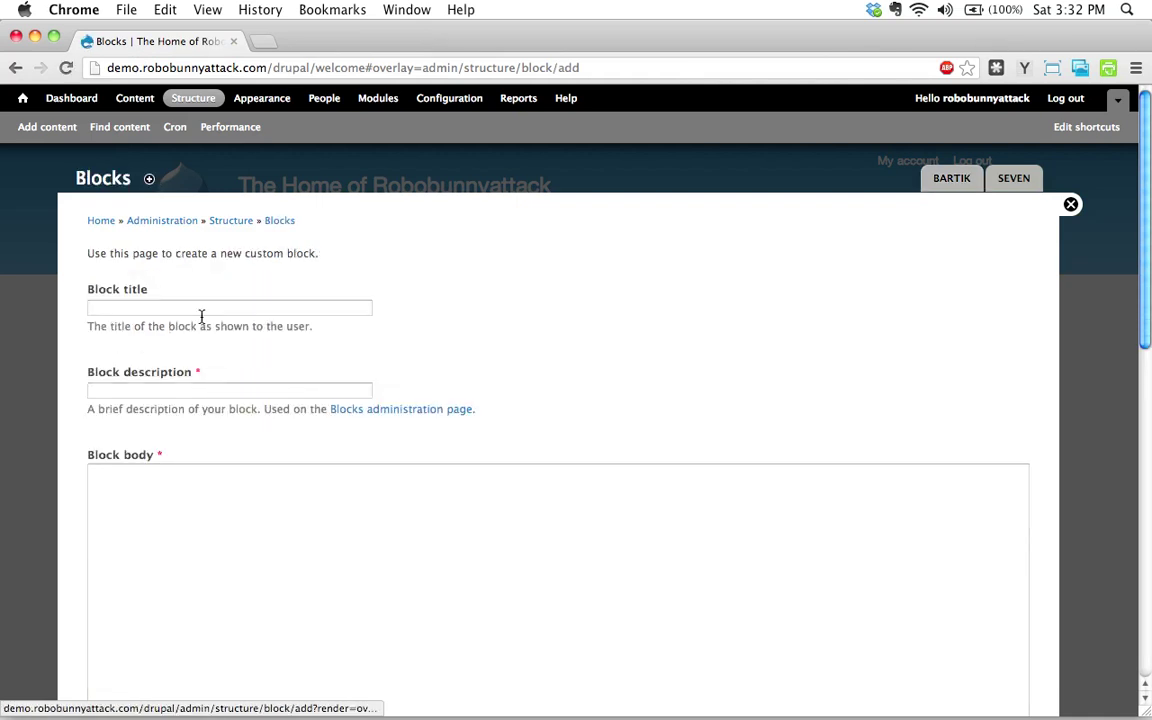
click(128, 393)
click(165, 391)
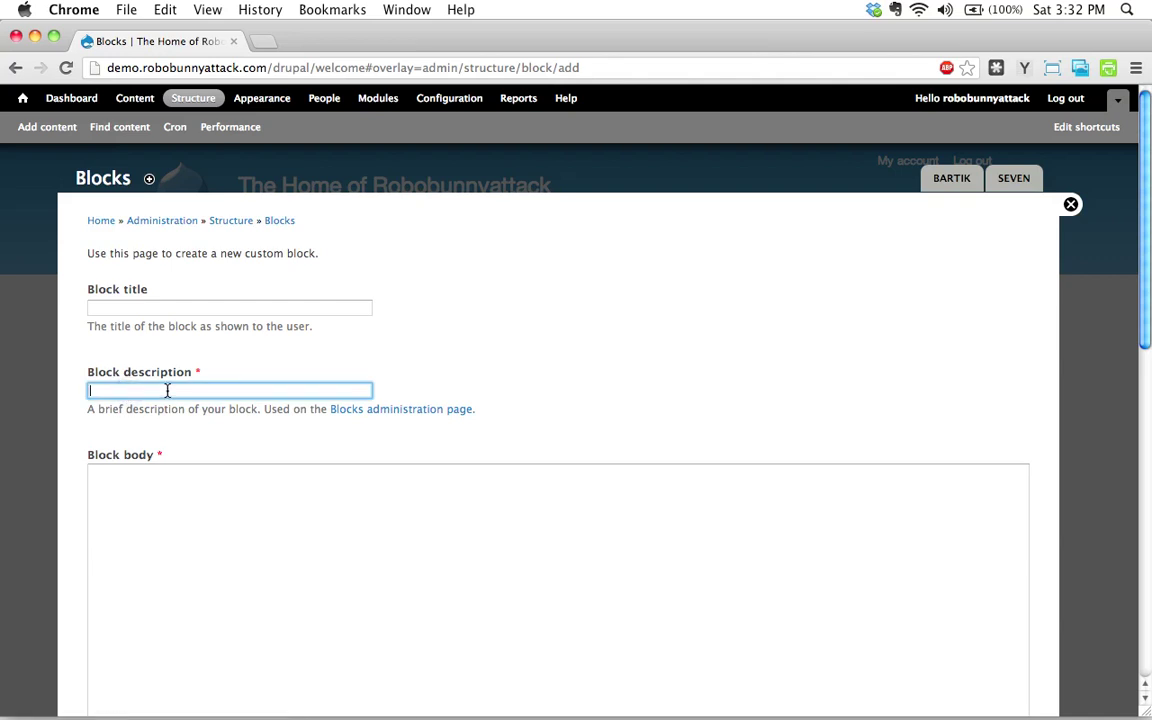
click(155, 309)
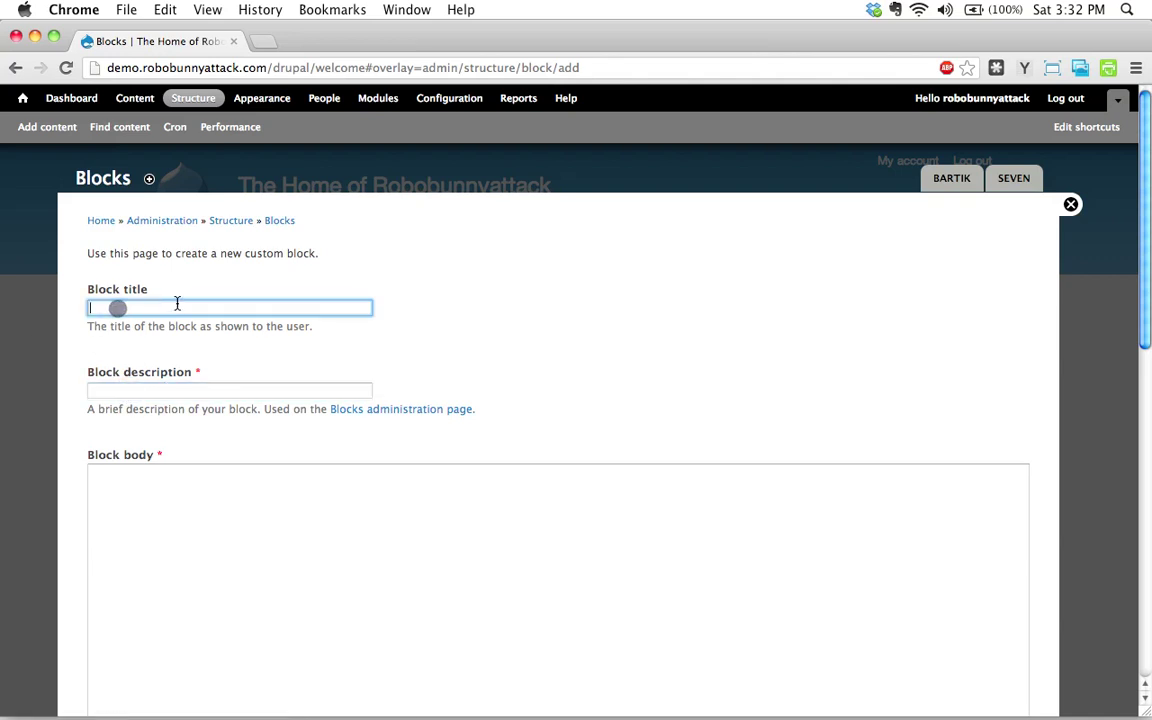
click(108, 390)
text(Copy)
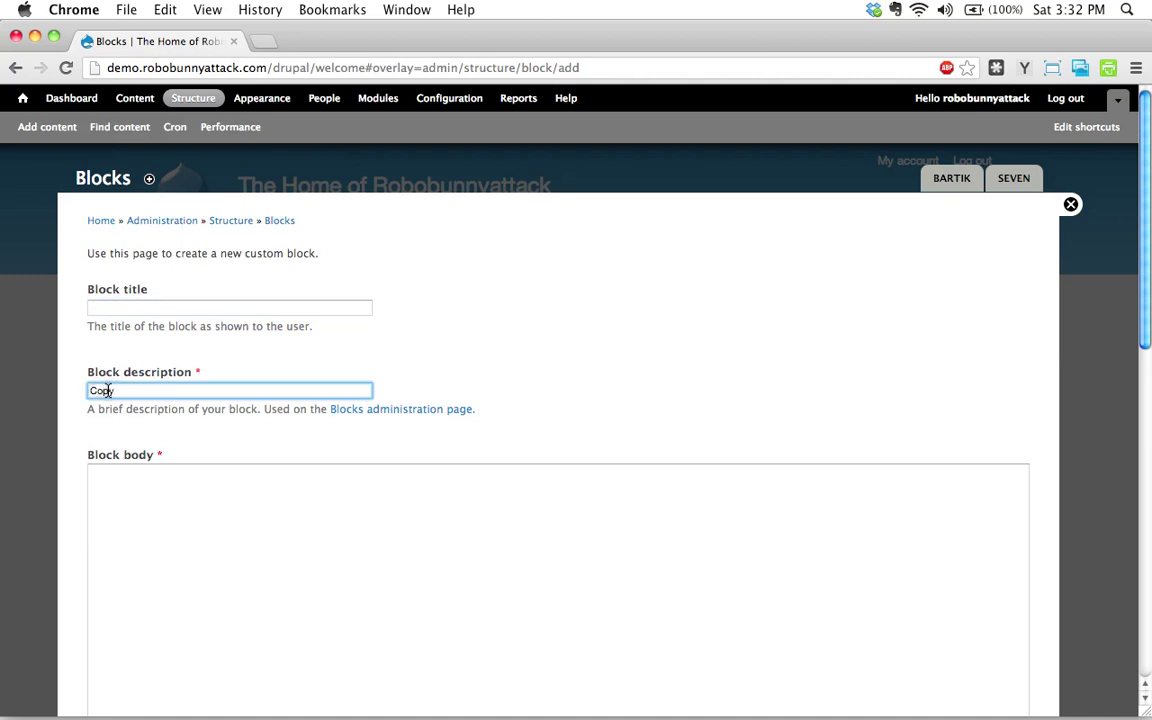
text(right Notice)
click(194, 543)
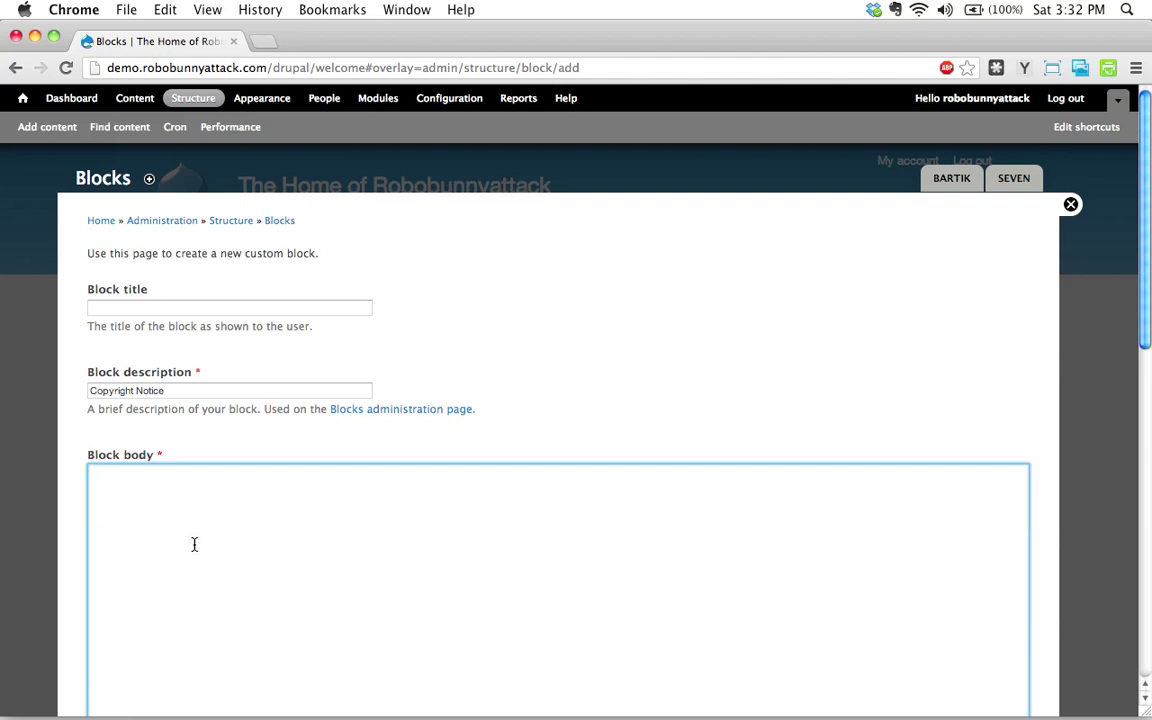
text(This website is copyright 2013)
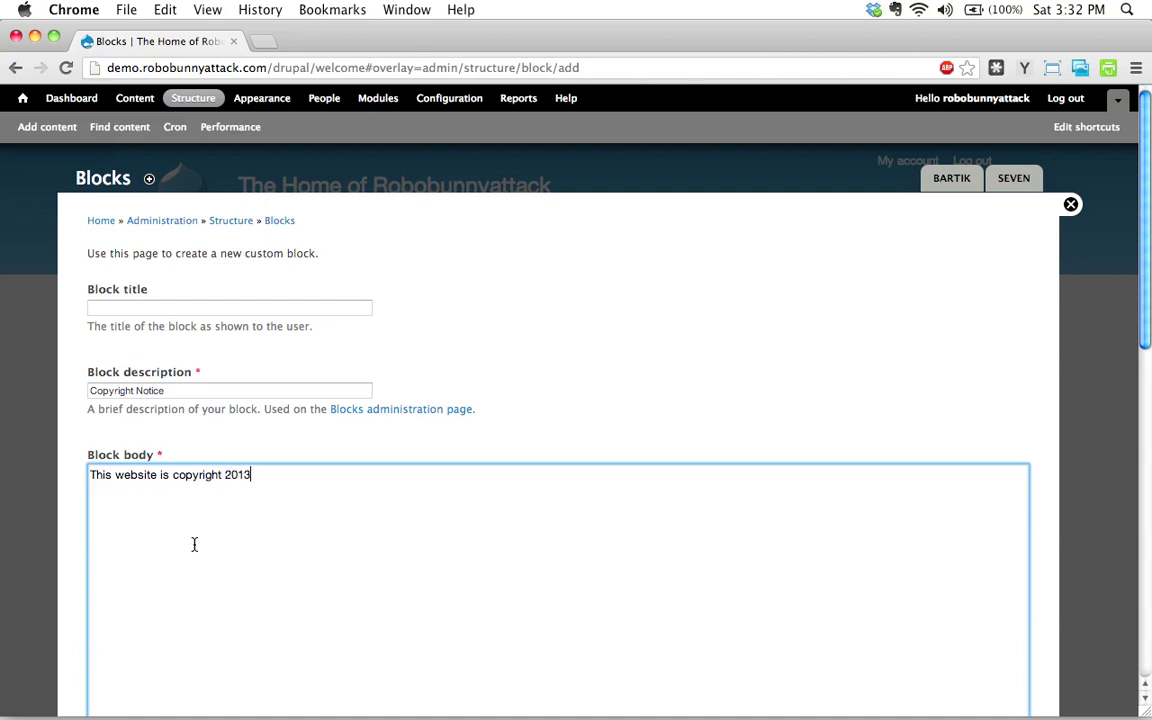
text( by Robobunnyattack!)
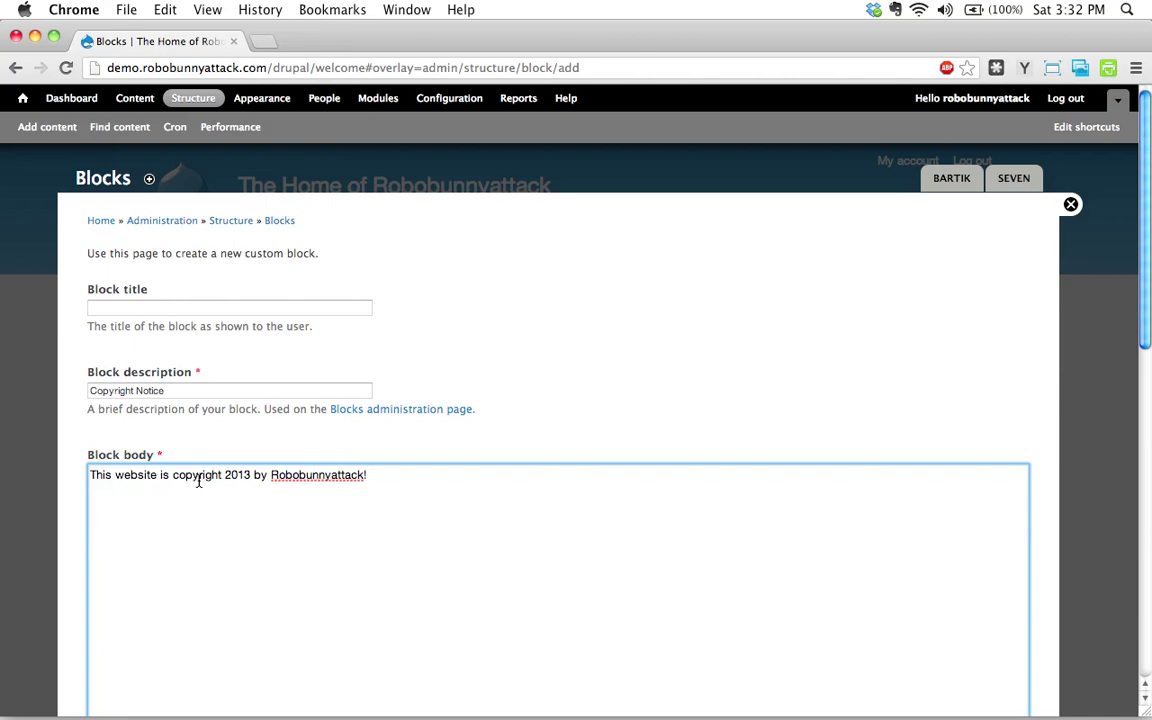
scroll(200, 485, down, 15)
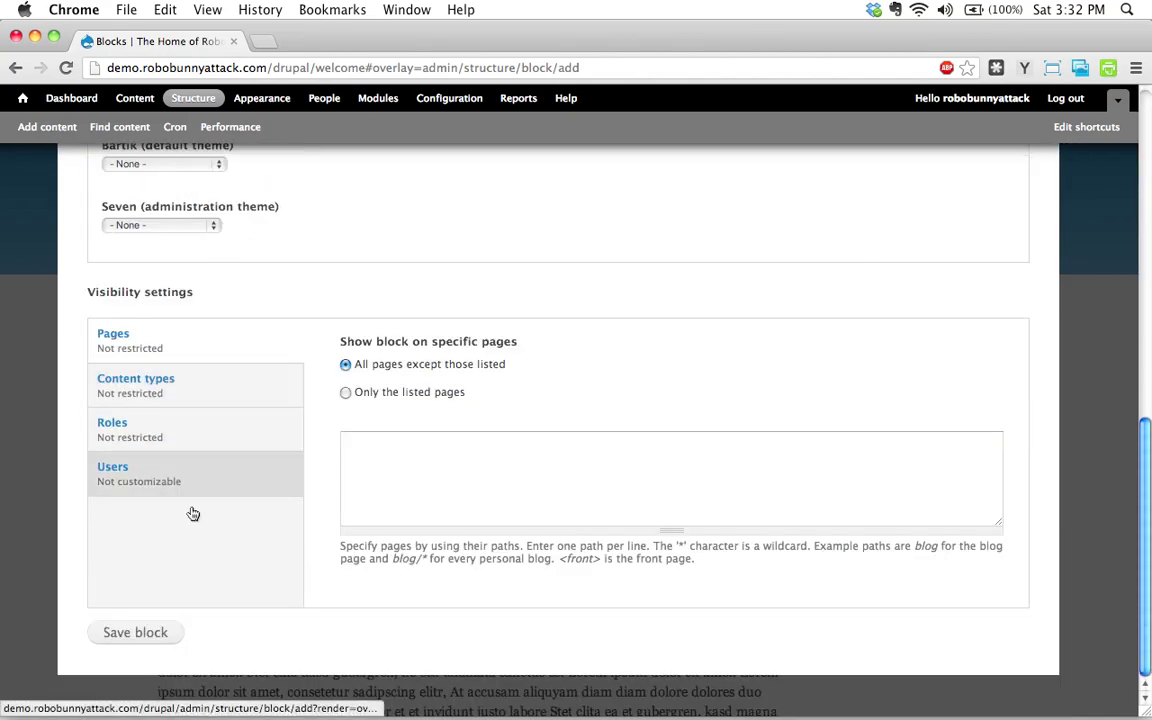
click(124, 638)
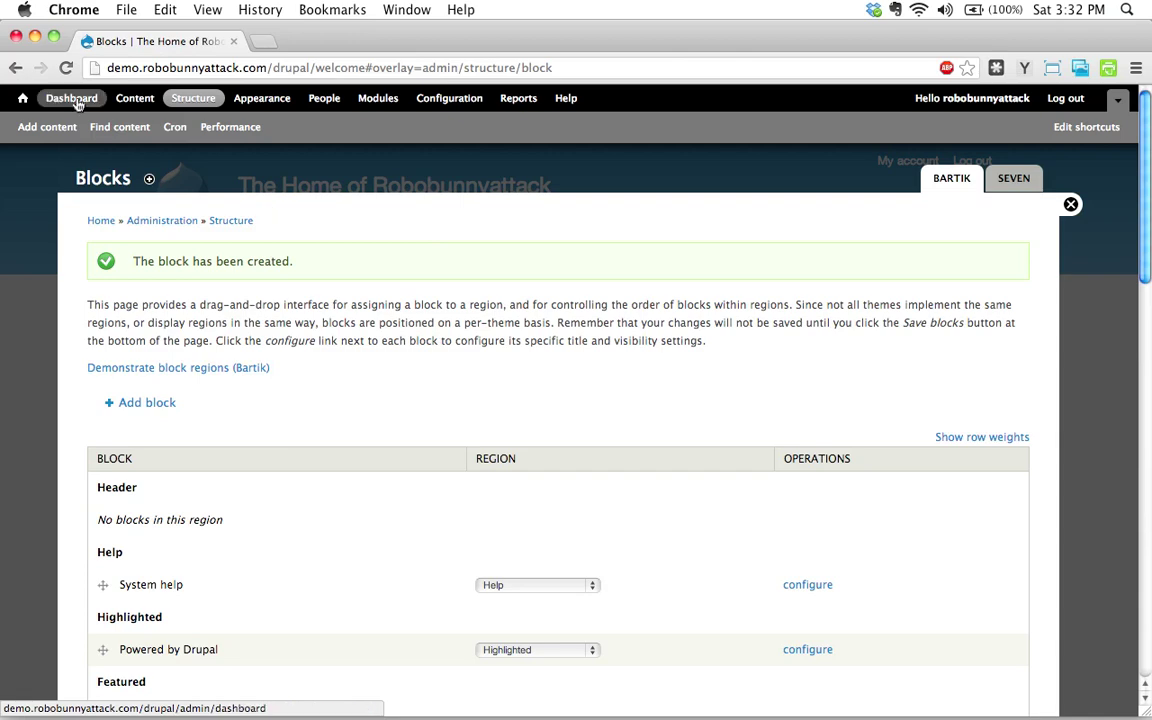
Step: Visit the front page, then go to Structure > Blocks
click(22, 99)
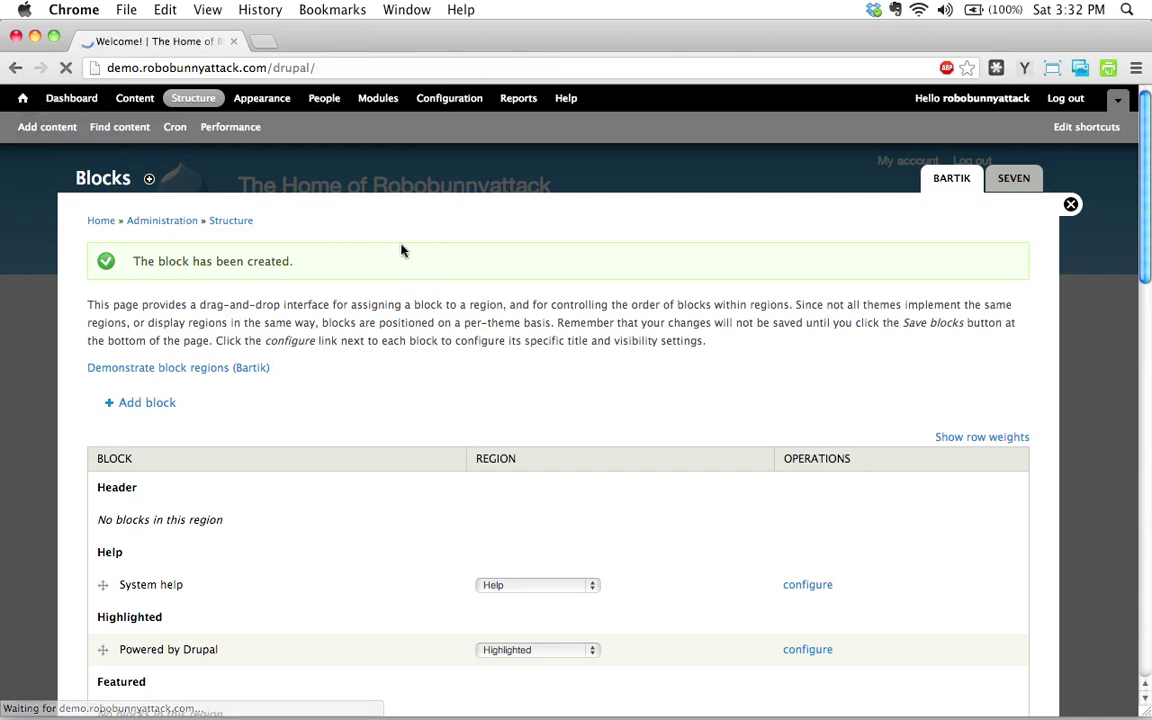
scroll(427, 310, down, 5)
scroll(428, 331, up, 1)
scroll(427, 333, up, 5)
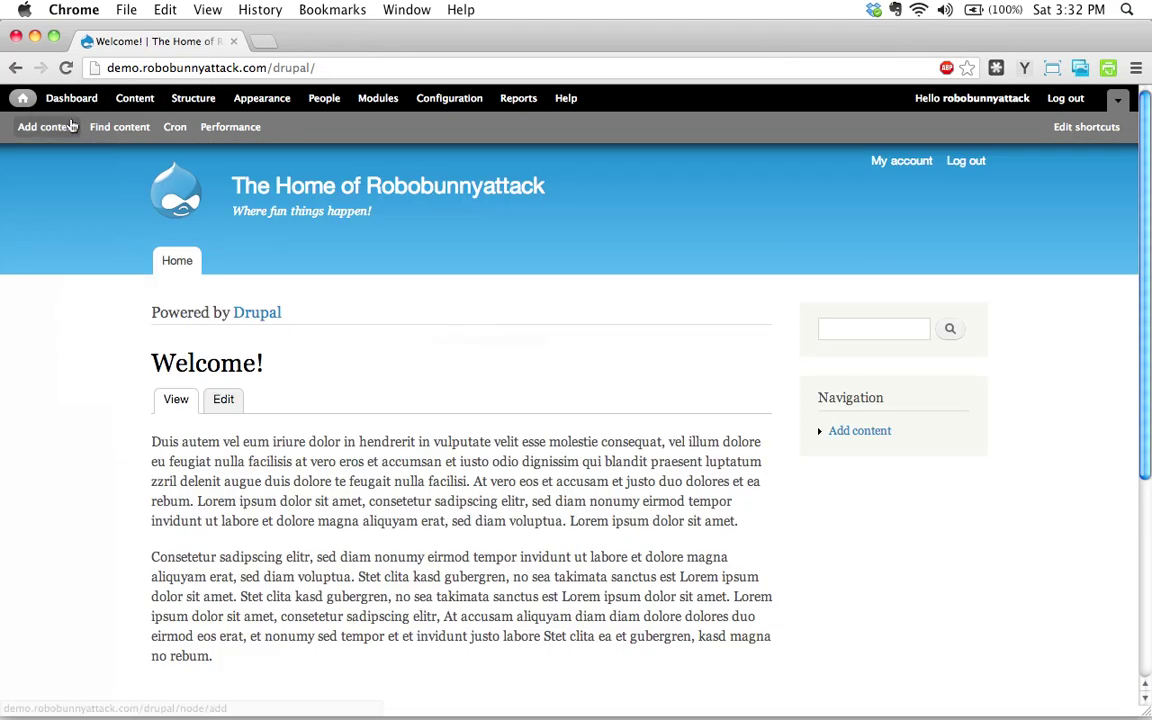
click(193, 98)
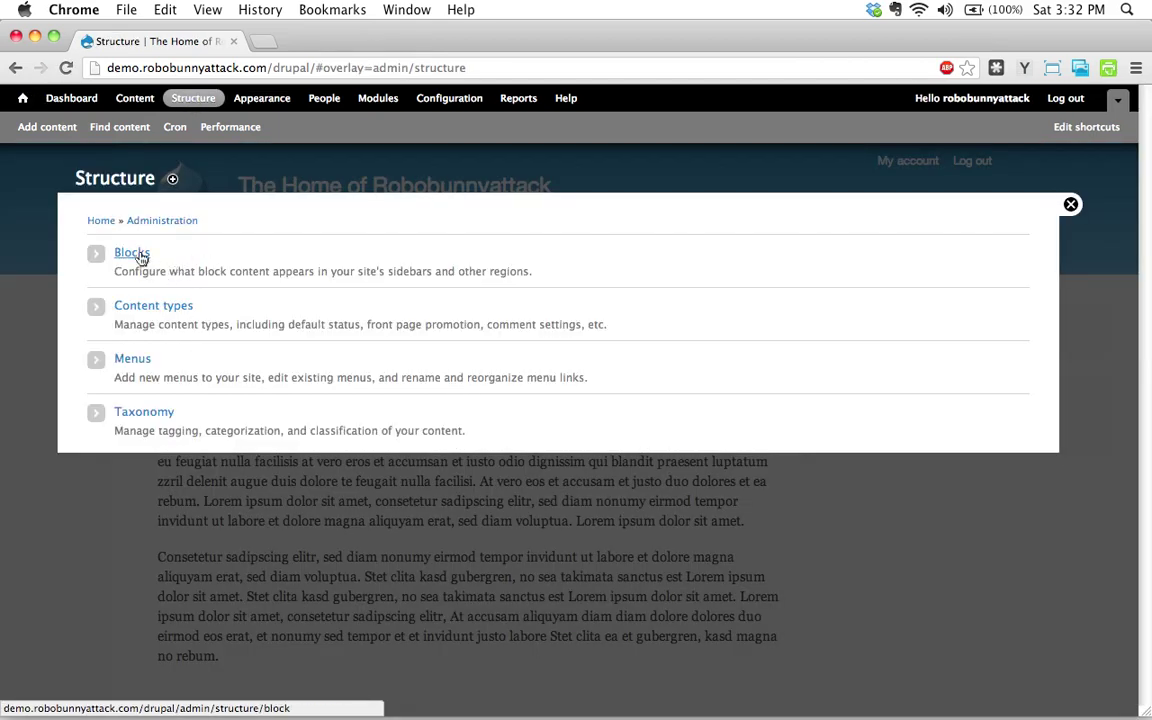
click(141, 258)
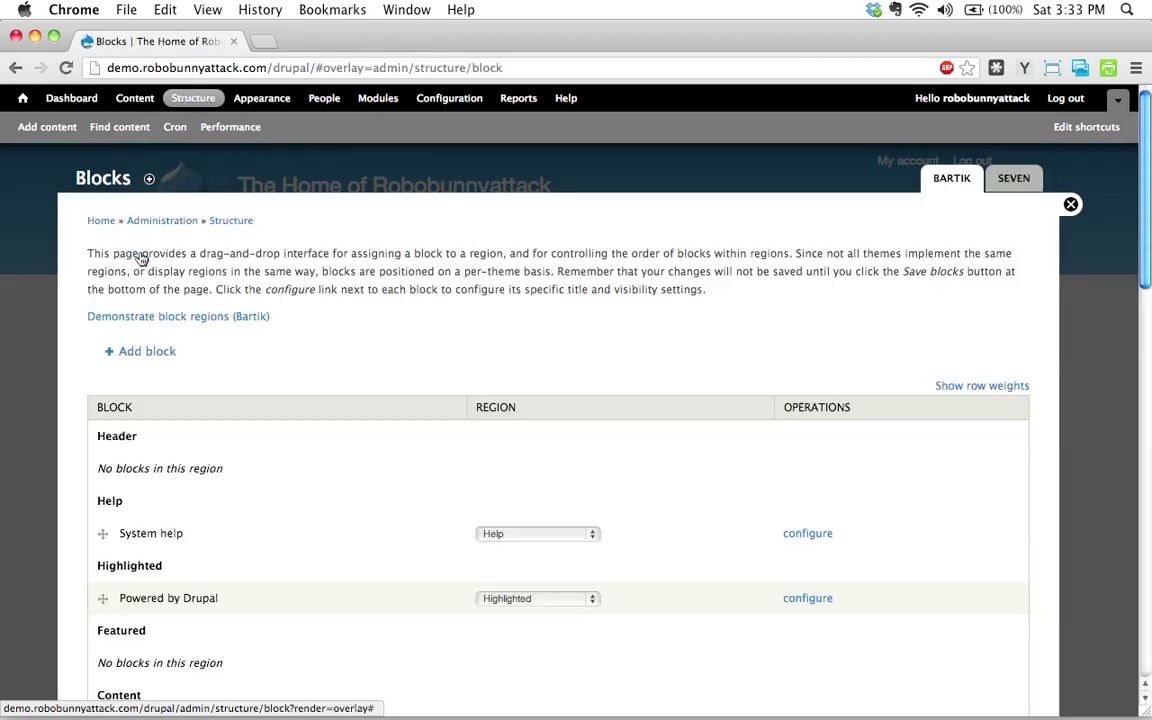
Step: Assign the Copyright Notice block to the Footer region and save the block settings
scroll(267, 340, down, 10)
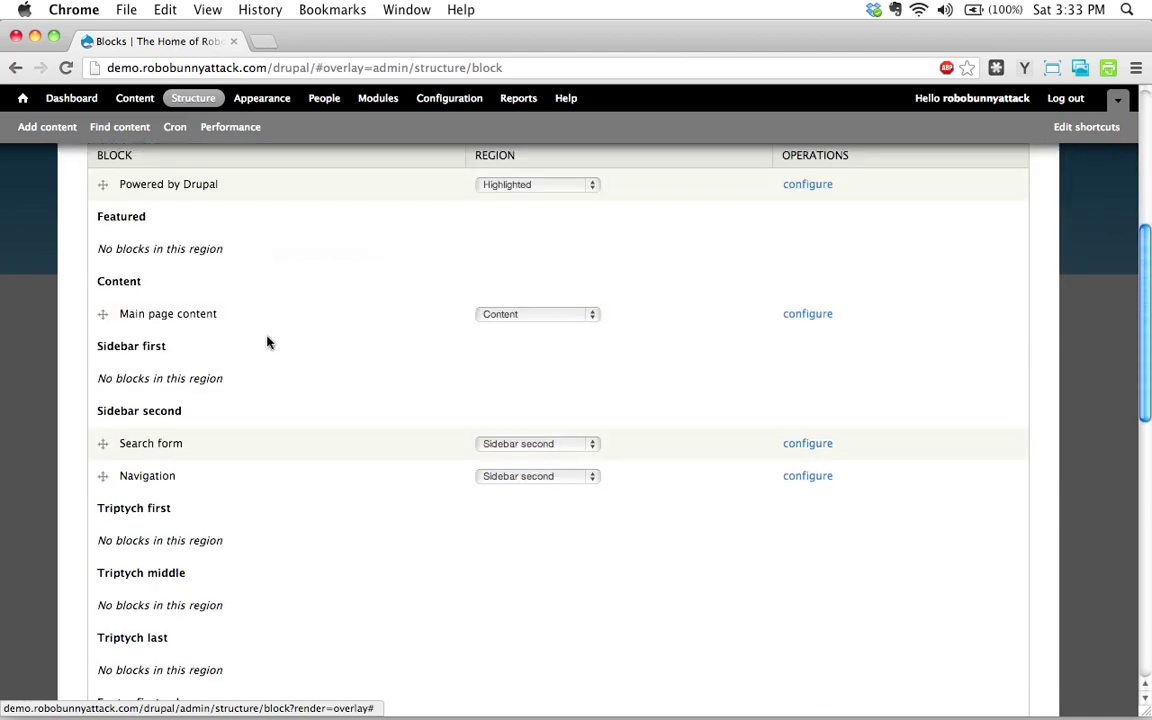
scroll(267, 340, down, 5)
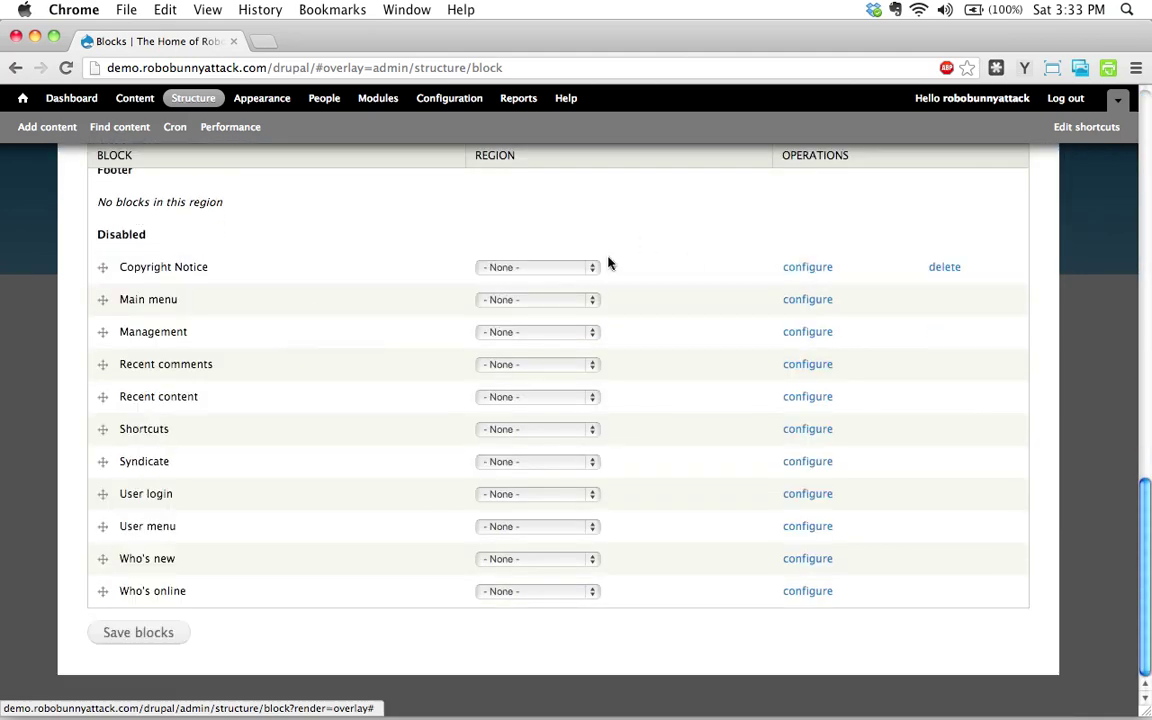
scroll(158, 270, up, 3)
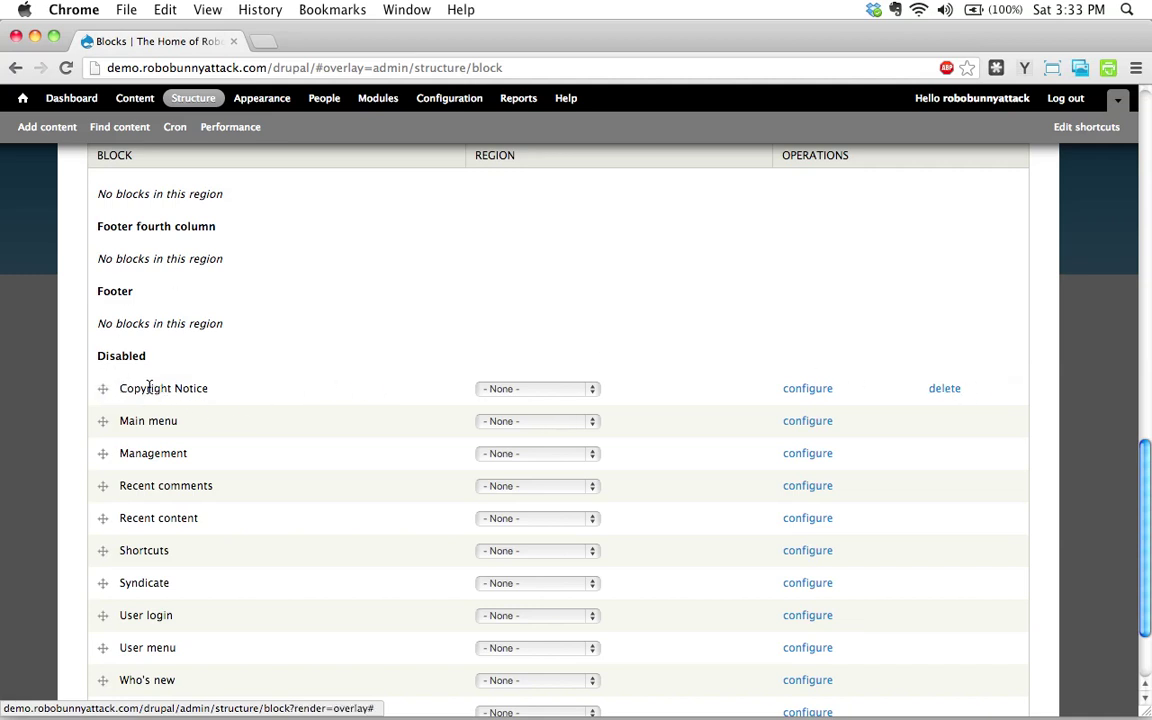
click(532, 386)
click(532, 604)
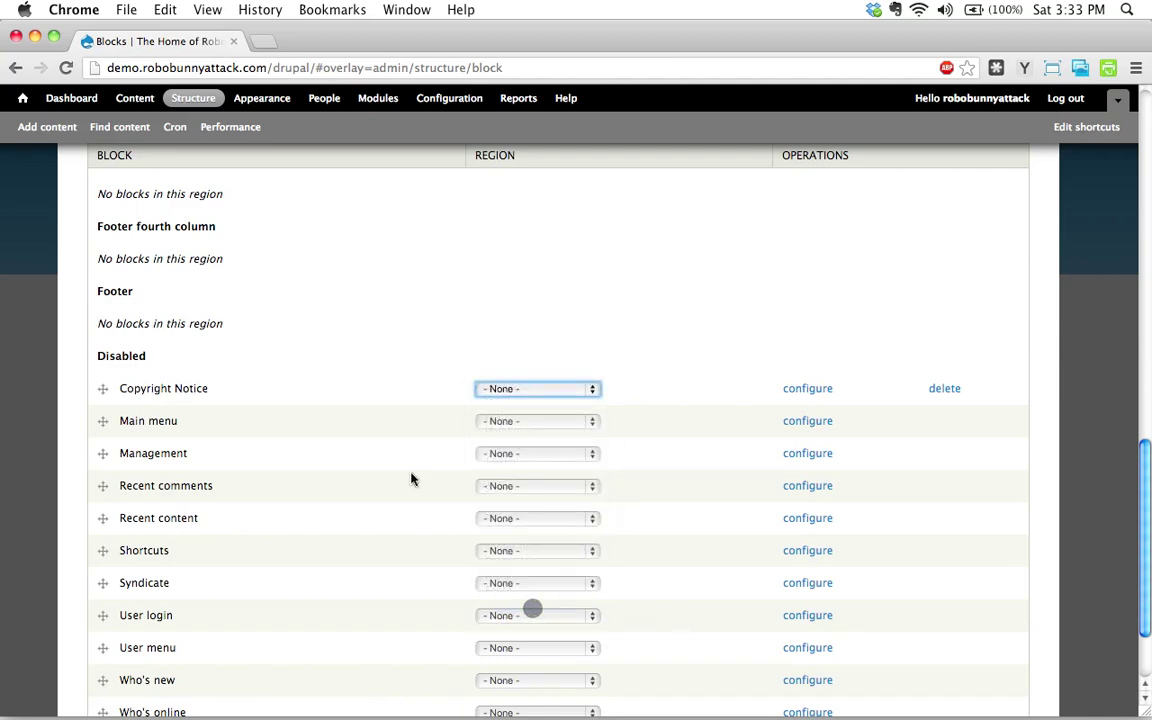
scroll(240, 600, down, 2)
click(140, 632)
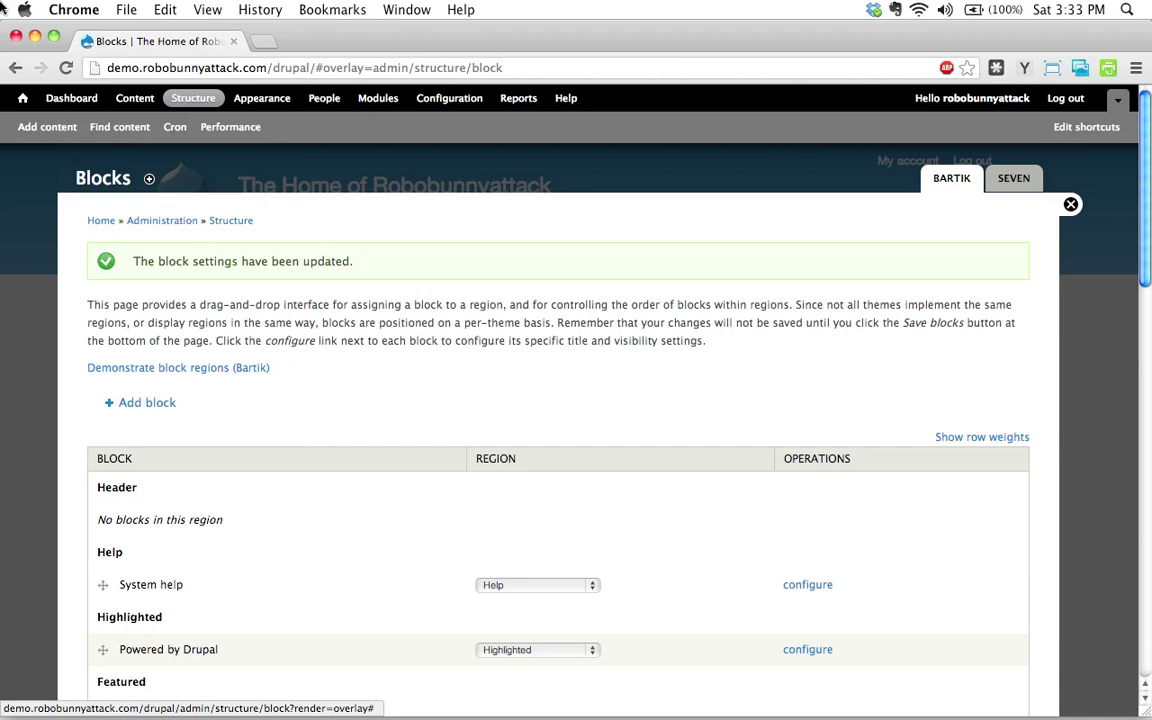
click(70, 98)
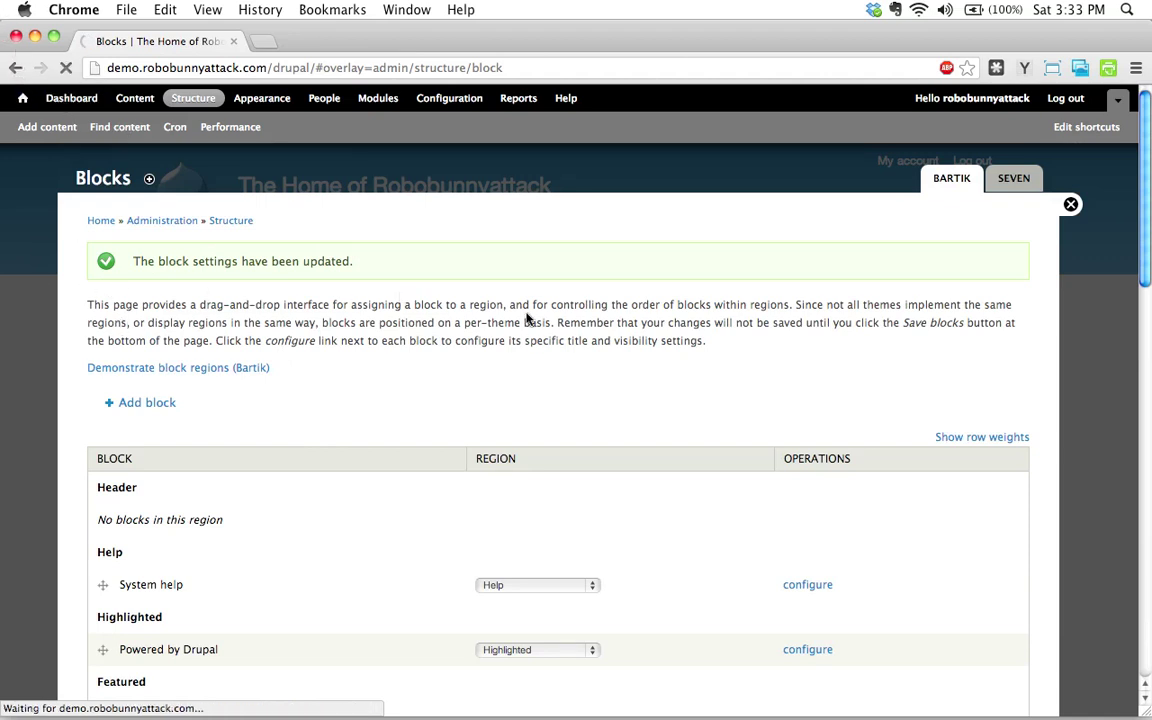
Step: Check that the 2013 copyright line appears at the bottom of the front page footer
scroll(264, 391, down, 10)
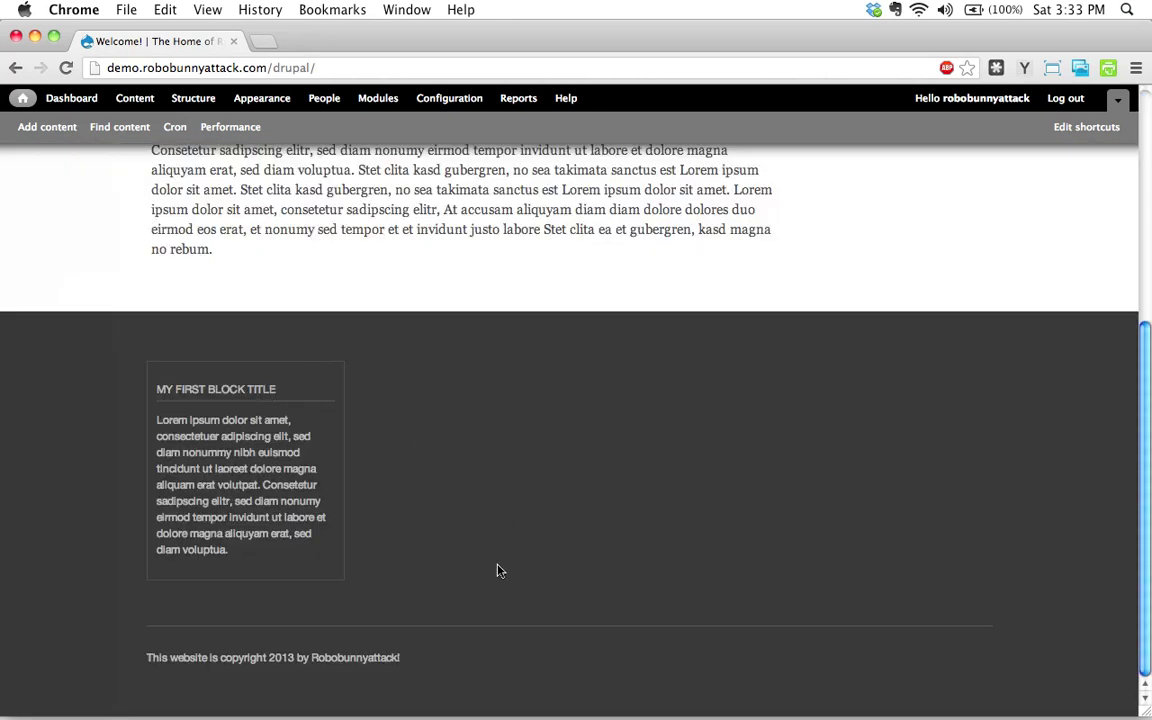
mouse_move(249, 671)
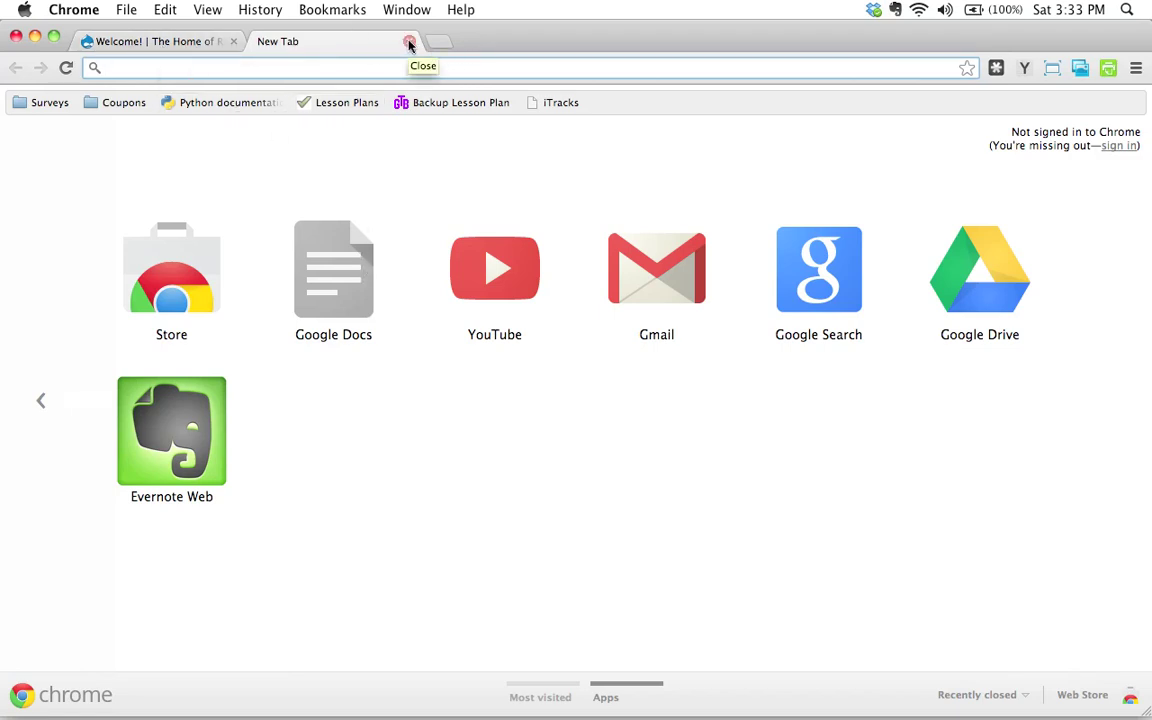
click(152, 42)
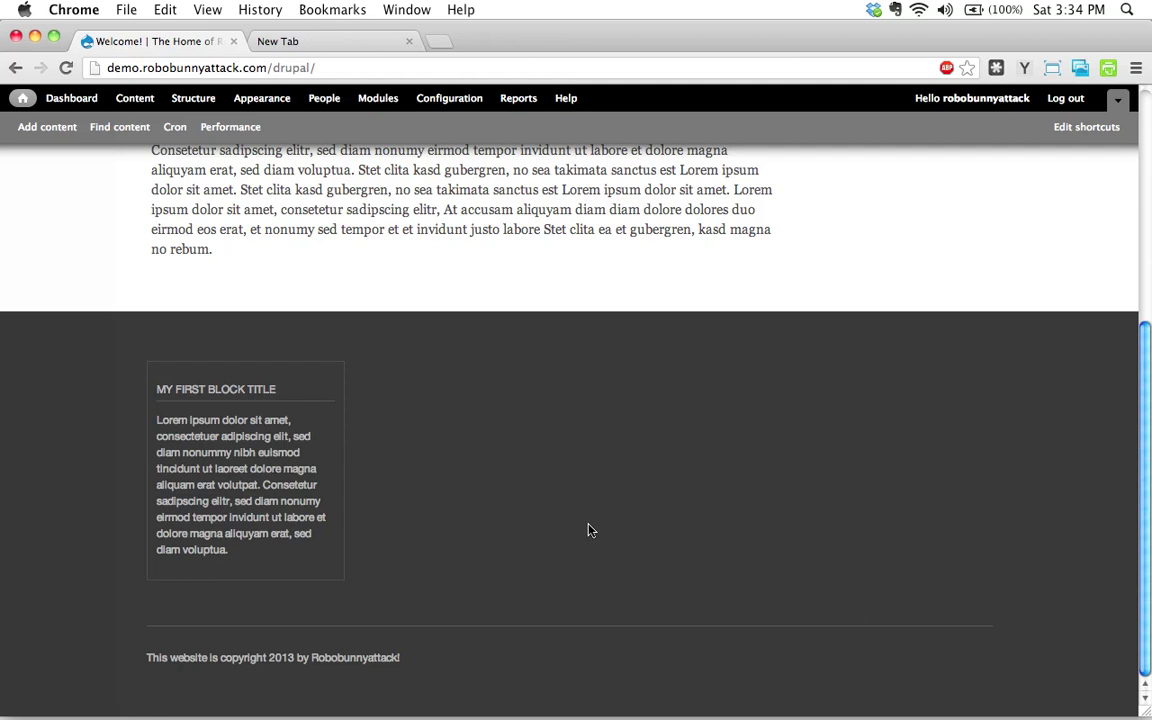
mouse_move(309, 398)
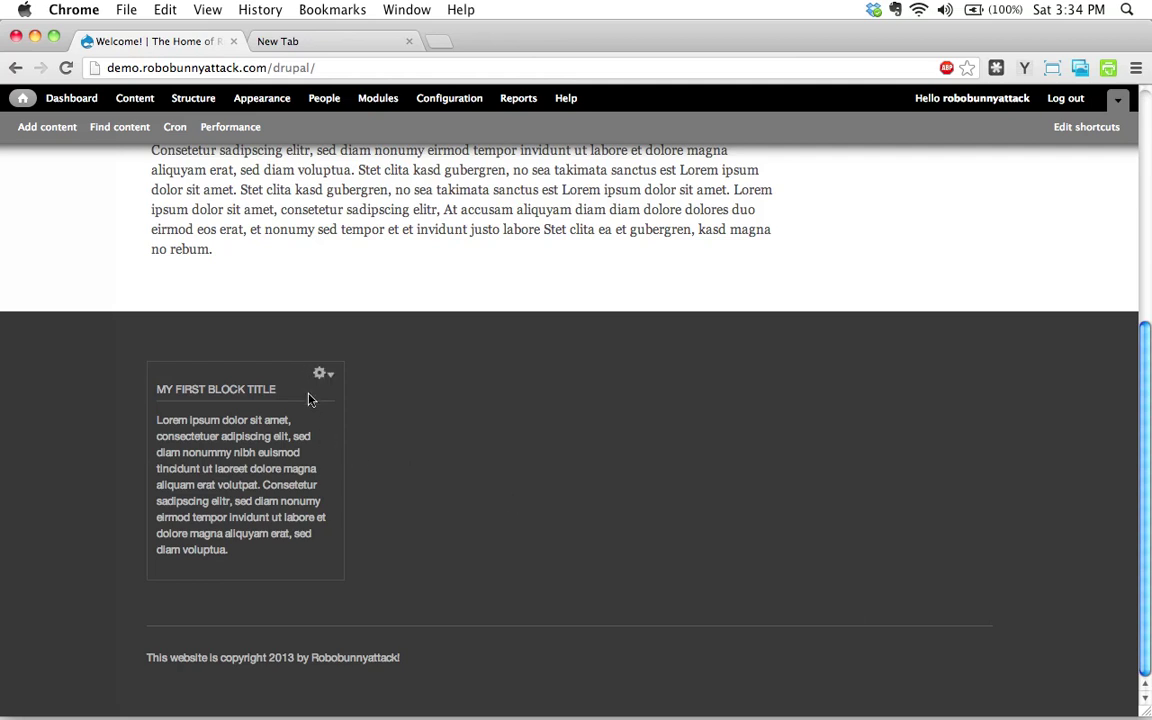